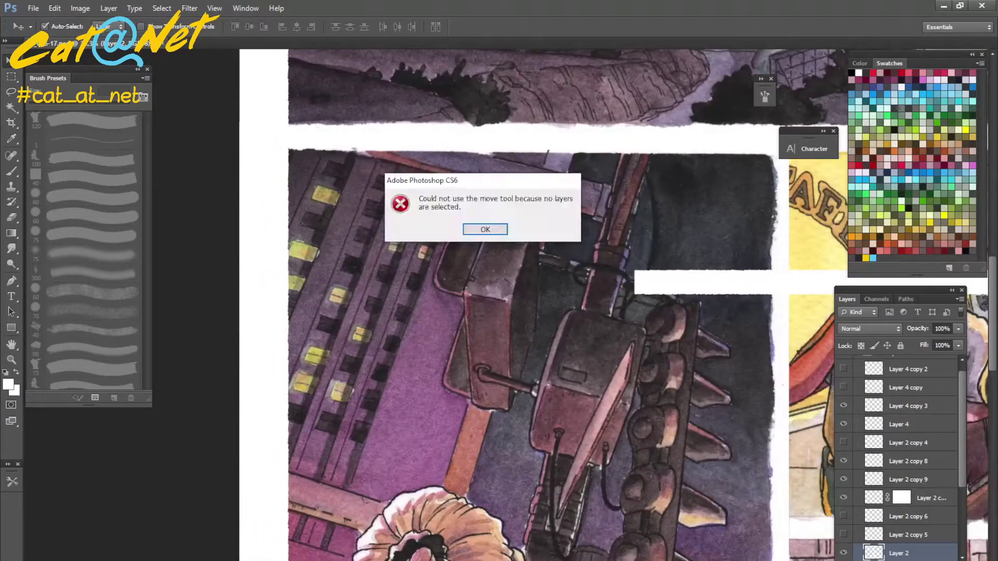
# Step: Select a full-height strip about 9.8 cm wide around Layer 2's centre gutter, move it to the page's right edge, and copy it to a new layer
pyautogui.hotkey('ctrl', '0')
pyautogui.press('m')
pyautogui.moveTo(543, 138); pyautogui.dragTo(436, 501)
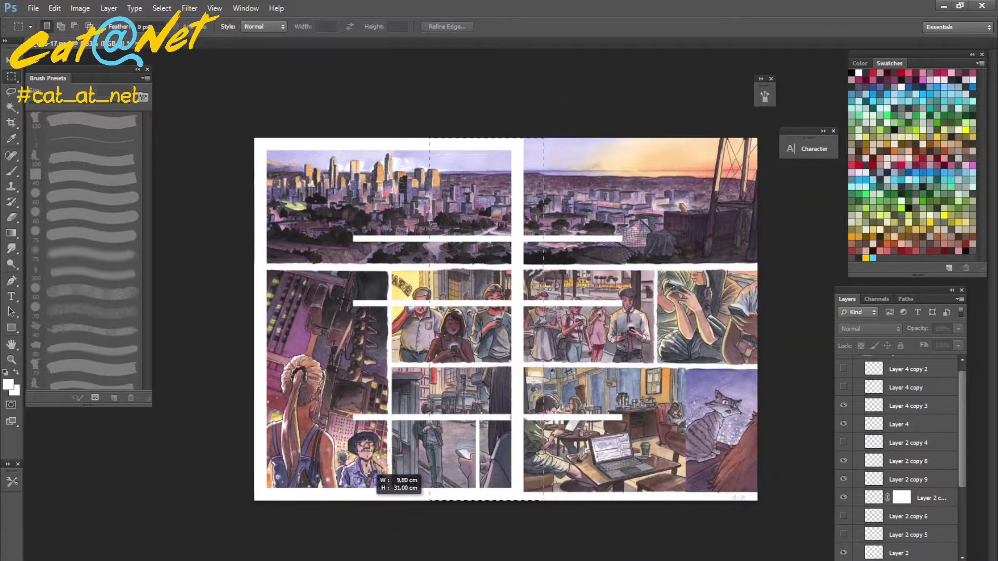
pyautogui.press('v')
pyautogui.click(488, 312)
pyautogui.press('Return')
pyautogui.scroll(1, 899, 442)
pyautogui.click(899, 558)
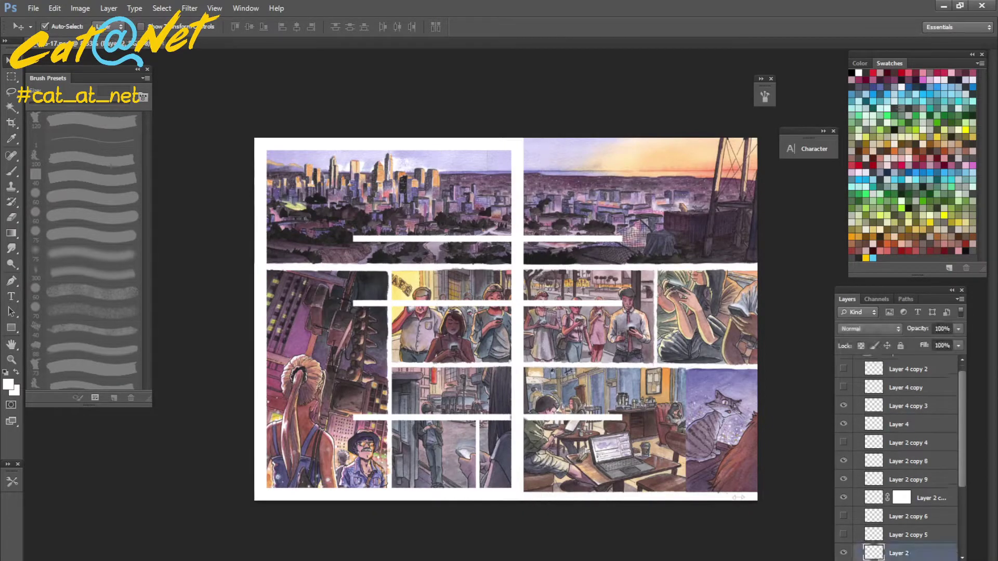
pyautogui.moveTo(489, 208); pyautogui.dragTo(739, 208)
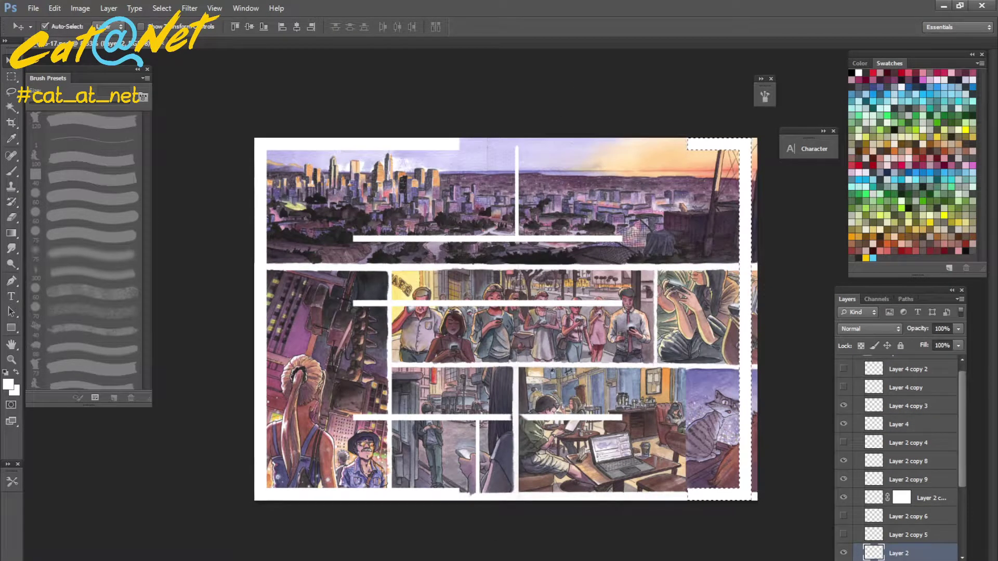
pyautogui.hotkey('ctrl', 'j')
pyautogui.moveTo(691, 271)
pyautogui.mouseDown()
pyautogui.moveTo(720, 272)
pyautogui.moveTo(695, 272)
pyautogui.mouseUp()
# Step: Copy a wide full-height section of the left page's white frame to the right page to complete its border, and merge the pieces
pyautogui.press('m')
pyautogui.moveTo(489, 137); pyautogui.dragTo(274, 501)
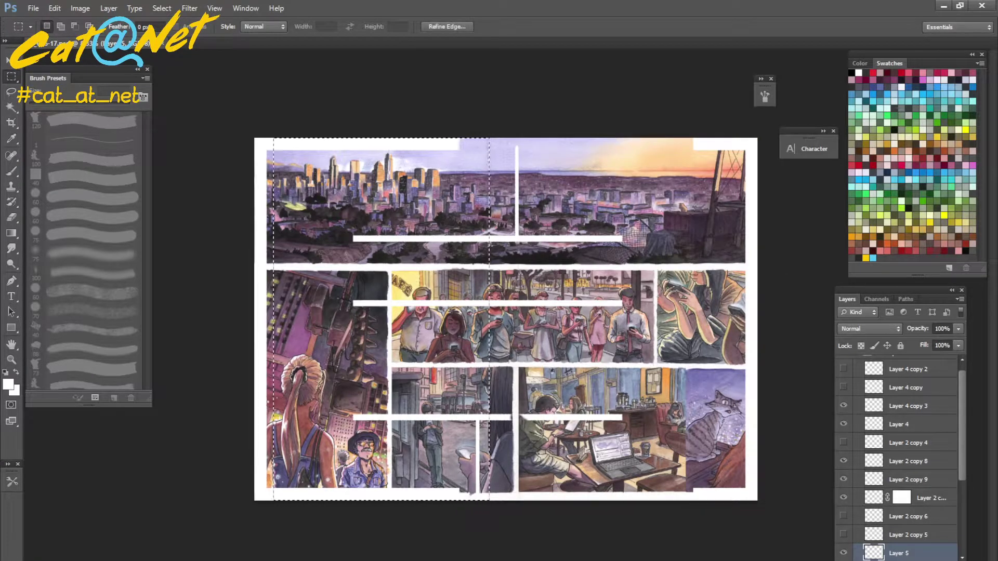
pyautogui.moveTo(475, 137); pyautogui.dragTo(275, 500)
pyautogui.hotkey('alt', '[')
pyautogui.hotkey('ctrl', 'j')
pyautogui.press('v')
pyautogui.moveTo(408, 112); pyautogui.dragTo(650, 117)
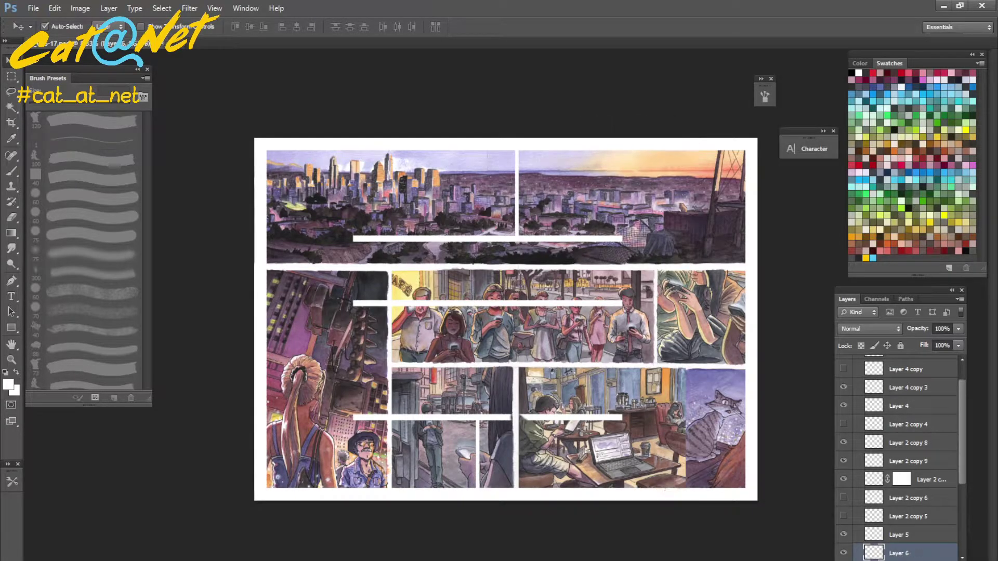
pyautogui.hotkey('ctrl', 'e')
pyautogui.hotkey('ctrl', 'e')
# Step: Place a duplicate white gutter bar 17.67 cm across below the skyline, and align and duplicate the bar below the second panel row
pyautogui.hotkey('ctrl', '+')
pyautogui.moveTo(307, 240); pyautogui.dragTo(703, 249)
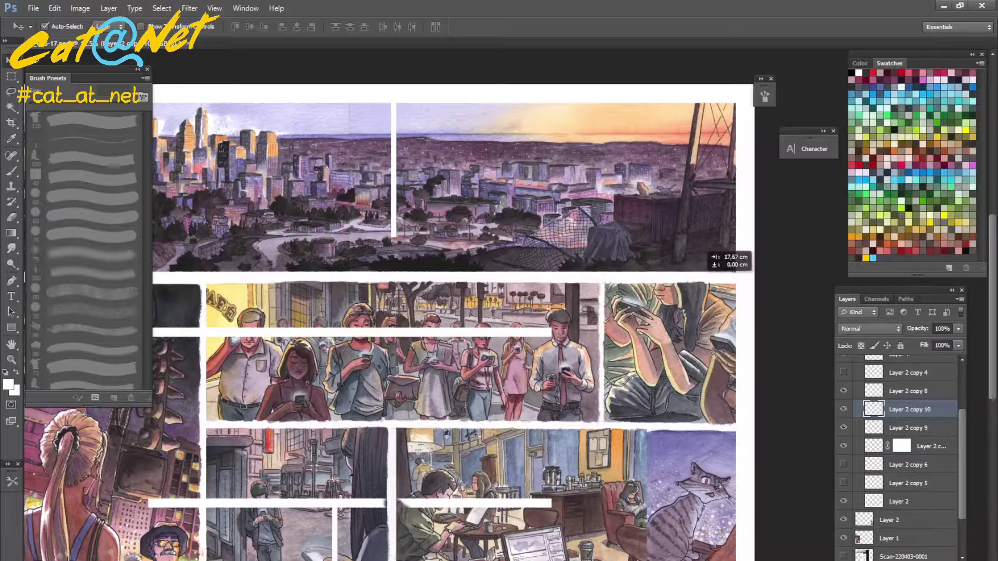
pyautogui.moveTo(592, 333)
pyautogui.mouseDown()
pyautogui.moveTo(593, 359)
pyautogui.moveTo(592, 333)
pyautogui.moveTo(592, 348)
pyautogui.mouseUp()
pyautogui.hotkey('ctrl', '+')
pyautogui.scroll(-2, 467, 260)
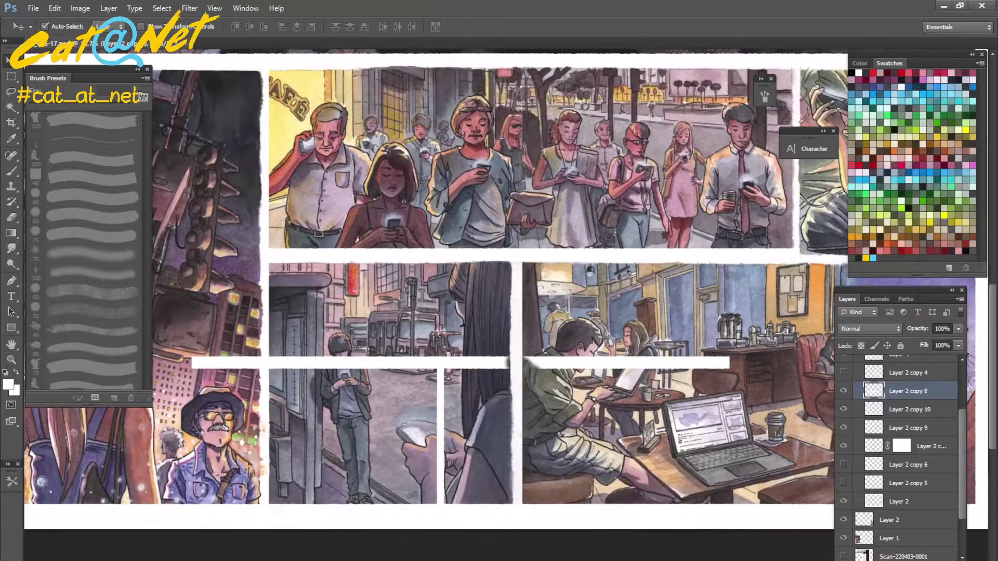
pyautogui.hscroll(4, 468, 259)
pyautogui.moveTo(431, 239); pyautogui.dragTo(457, 239)
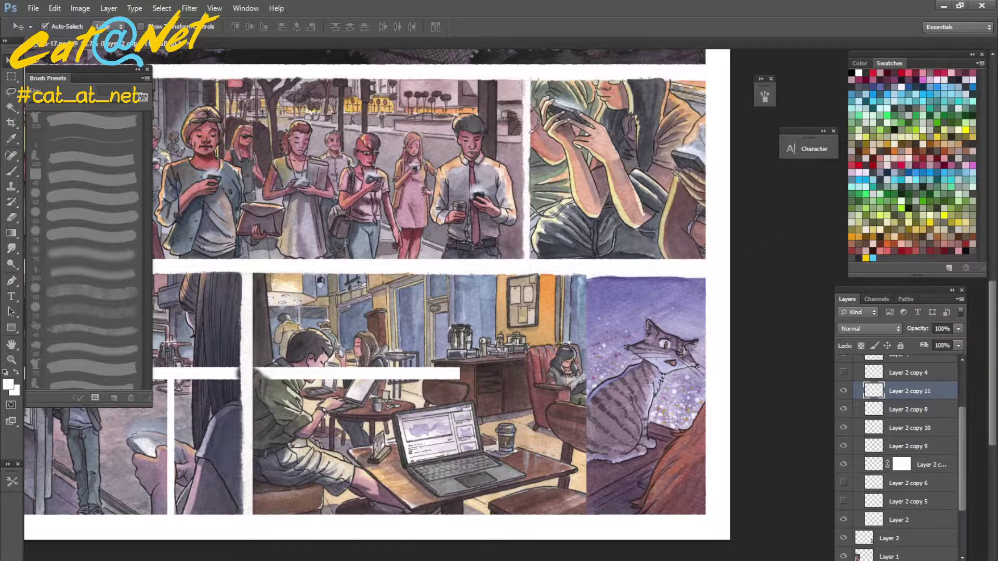
pyautogui.moveTo(754, 229); pyautogui.dragTo(672, 237)
# Step: Duplicate the short vertical gutter bar and fit it into the gutter between the street and café panels with Free Transform
pyautogui.hscroll(-4, 468, 260)
pyautogui.scroll(-1, 468, 260)
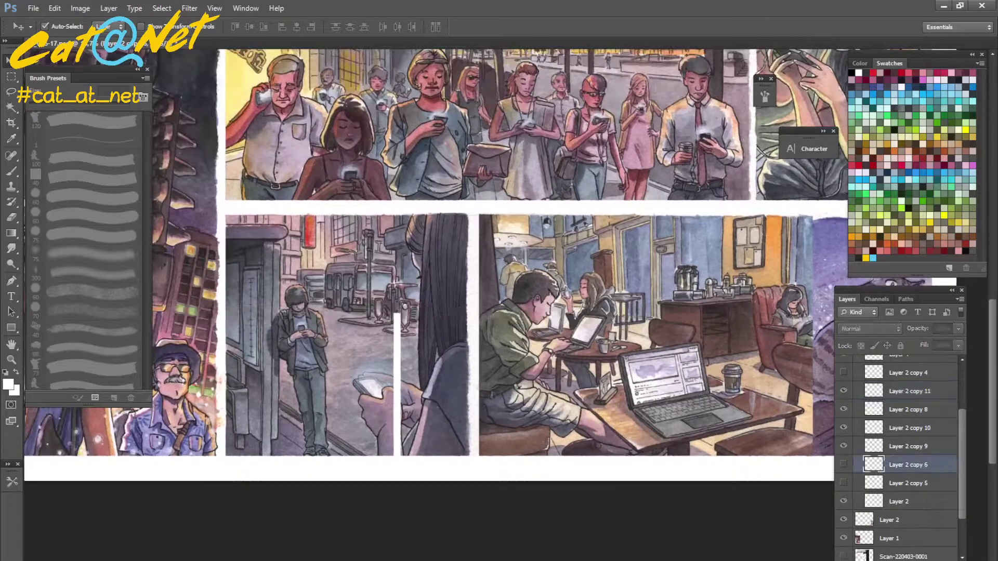
pyautogui.hotkey('ctrl', 'j')
pyautogui.moveTo(478, 247)
pyautogui.mouseDown()
pyautogui.moveTo(486, 219)
pyautogui.moveTo(468, 234)
pyautogui.mouseUp()
pyautogui.scroll(3, 486, 262)
pyautogui.scroll(-2, 487, 262)
pyautogui.hotkey('ctrl', 'j')
pyautogui.hotkey('ctrl', 't')
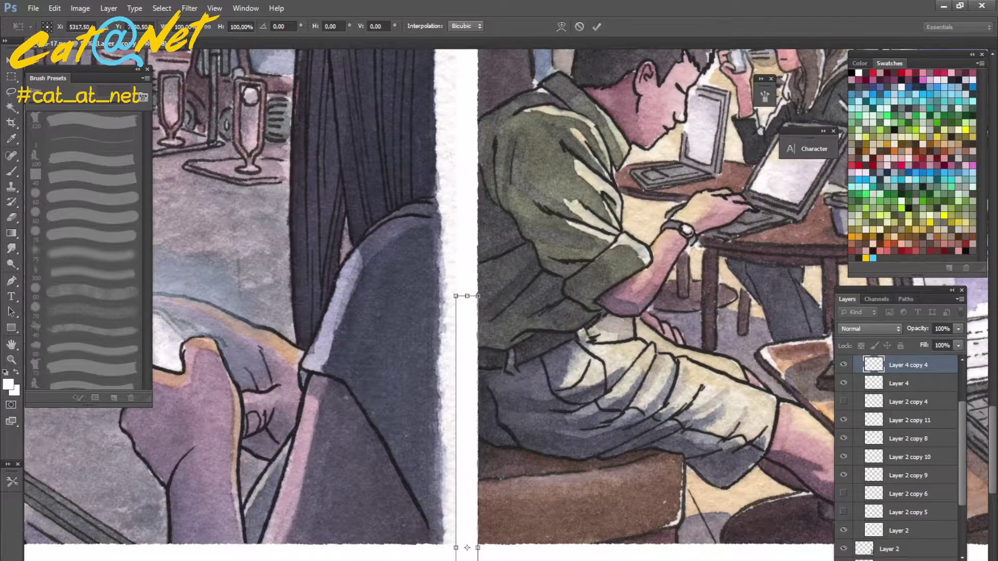
pyautogui.press('Return')
# Step: Move the vertical gutter bar down out of the skyline panel, duplicate it, and transform the copy to fit the lower row's gutter
pyautogui.hotkey('ctrl', '-')
pyautogui.hotkey('ctrl', '-')
pyautogui.moveTo(520, 130); pyautogui.dragTo(524, 172)
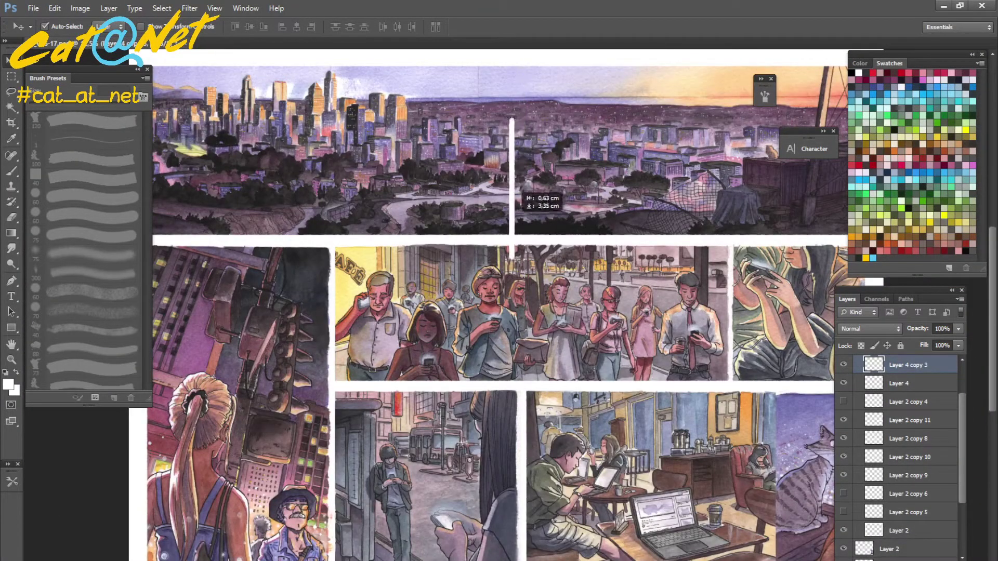
pyautogui.scroll(4, 764, 328)
pyautogui.scroll(-3, 499, 307)
pyautogui.hotkey('ctrl', 'j')
pyautogui.hotkey('ctrl', 't')
pyautogui.moveTo(500, 282); pyautogui.dragTo(507, 403)
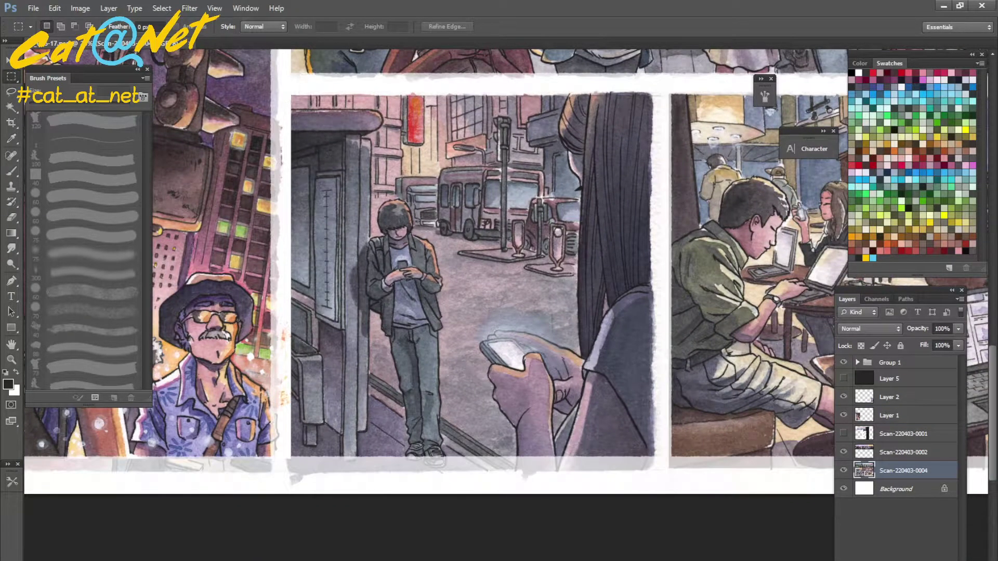
pyautogui.moveTo(289, 93); pyautogui.dragTo(672, 486)
pyautogui.hotkey('ctrl', 't')
pyautogui.moveTo(671, 91); pyautogui.dragTo(671, 94)
pyautogui.moveTo(672, 486); pyautogui.dragTo(669, 481)
pyautogui.press('Return')
# Step: Free-transform the street panel again and nudge it down by four small steps
pyautogui.moveTo(666, 89)
pyautogui.mouseDown()
pyautogui.moveTo(283, 490)
pyautogui.moveTo(664, 89)
pyautogui.mouseUp()
pyautogui.hotkey('ctrl', 't')
pyautogui.scroll(-1, 475, 290)
pyautogui.press('Down')
pyautogui.press('Down')
pyautogui.press('Down')
pyautogui.press('Down')
pyautogui.press('Return')
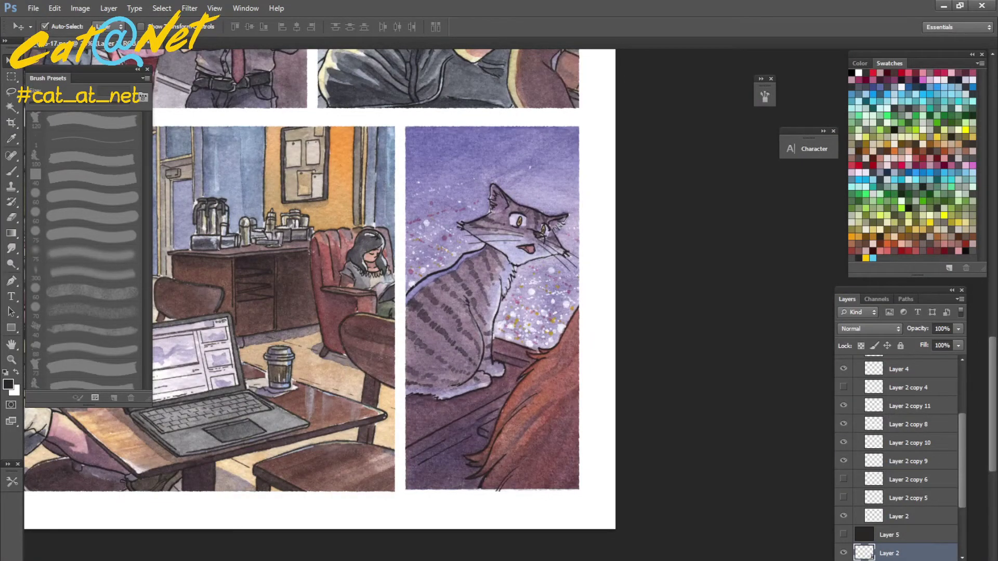
# Step: Transform the cat panel on Layer 2, moving it across its gutter and enlarging it to about 101%
pyautogui.hotkey('ctrl', 't')
pyautogui.moveTo(551, 318); pyautogui.dragTo(504, 318)
pyautogui.moveTo(556, 417); pyautogui.dragTo(560, 420)
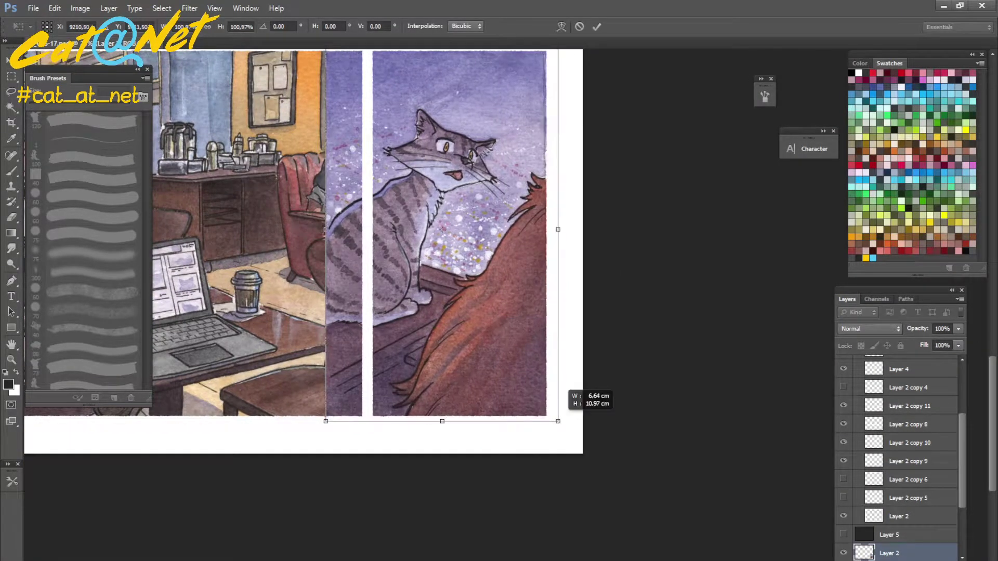
pyautogui.scroll(3, 560, 420)
pyautogui.moveTo(332, 127); pyautogui.dragTo(331, 126)
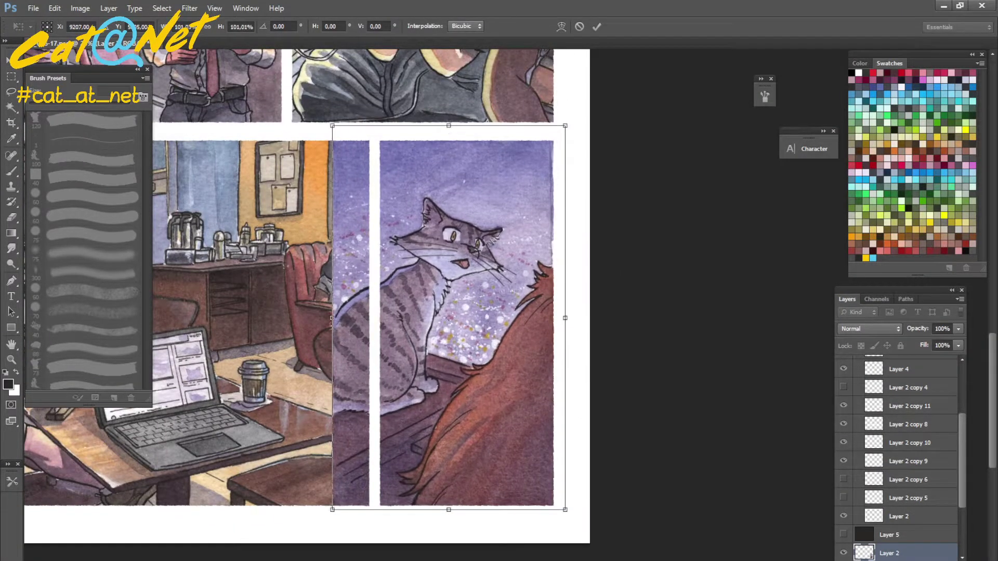
# Step: Shift the cat panel right to X 9243, apply the transform, and select the strip that overlaps the café panel
pyautogui.moveTo(452, 318); pyautogui.dragTo(457, 319)
pyautogui.press('Right')
pyautogui.press('Right')
pyautogui.press('Right')
pyautogui.press('Right')
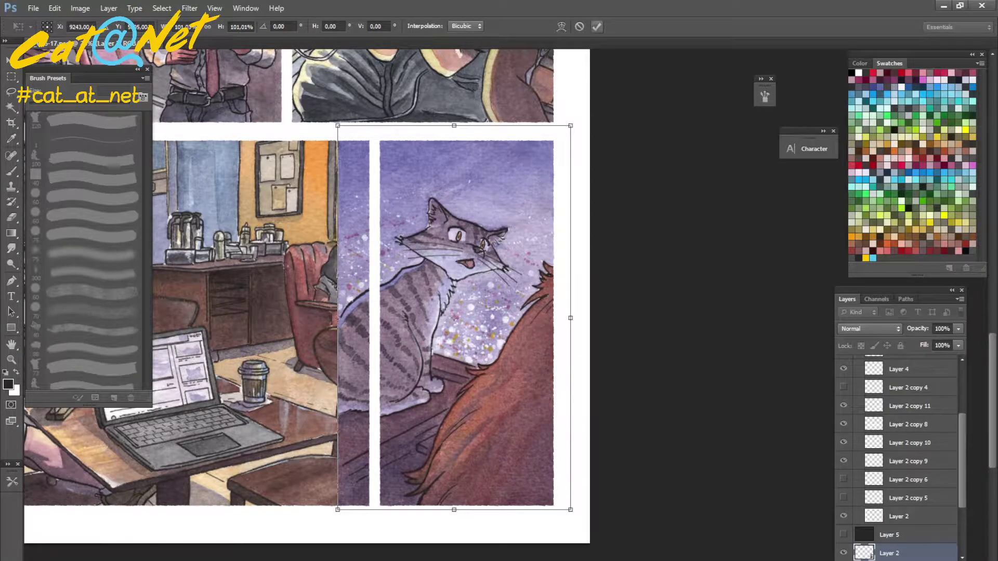
pyautogui.press('Return')
pyautogui.moveTo(337, 140); pyautogui.dragTo(370, 523)
pyautogui.press('g')
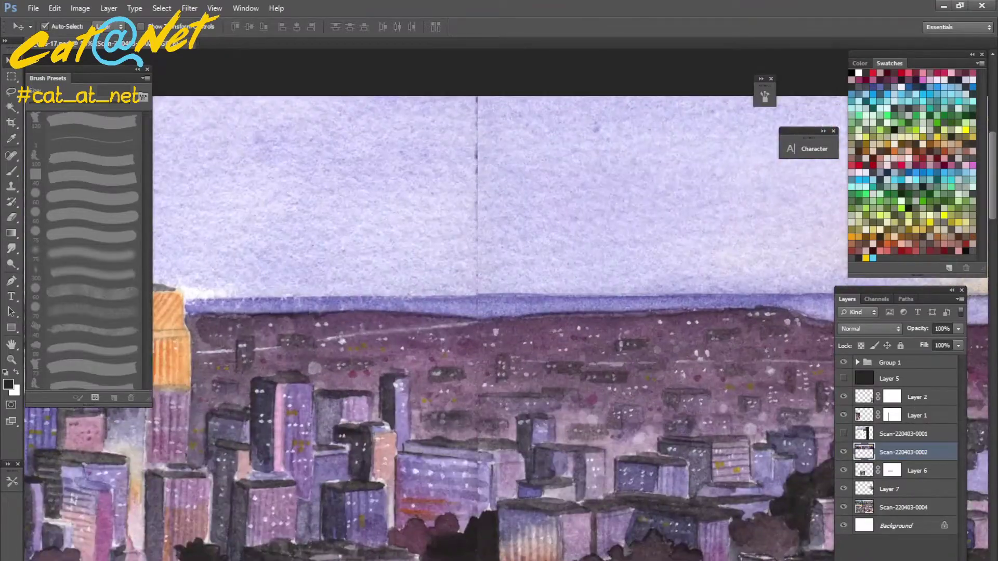
pyautogui.press('s')
pyautogui.moveTo(475, 102); pyautogui.dragTo(478, 229)
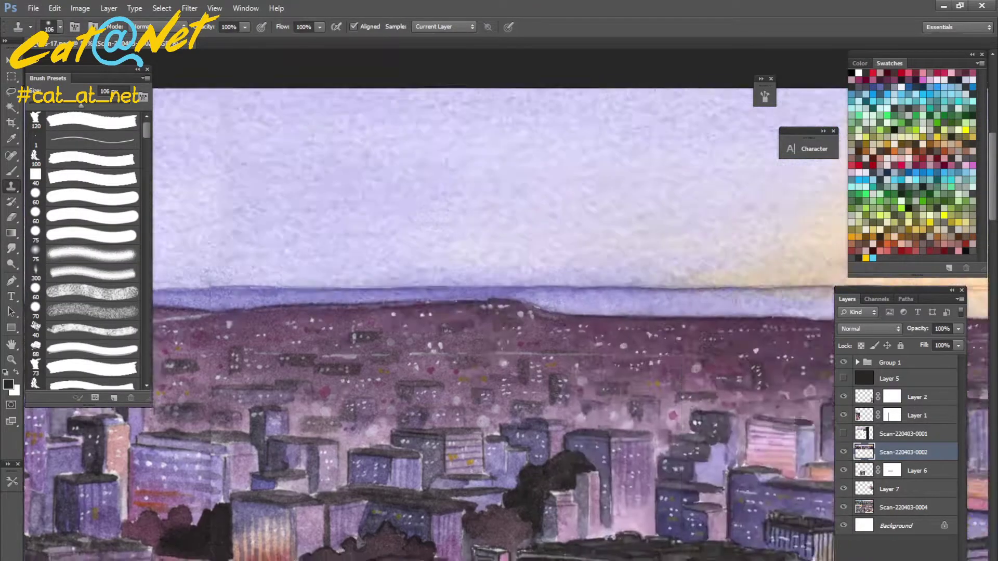
pyautogui.rightClick(559, 163)
pyautogui.press('Return')
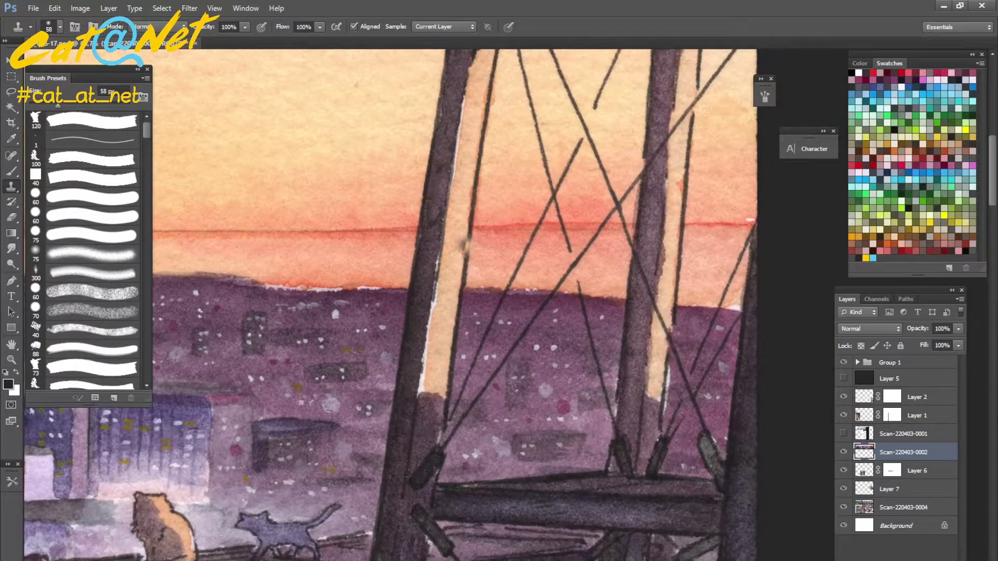
# Step: Retouch the edges of the tower post against the sunset using a 21 px Clone Stamp
pyautogui.rightClick(465, 245)
pyautogui.press('Return')
pyautogui.scroll(2, 465, 244)
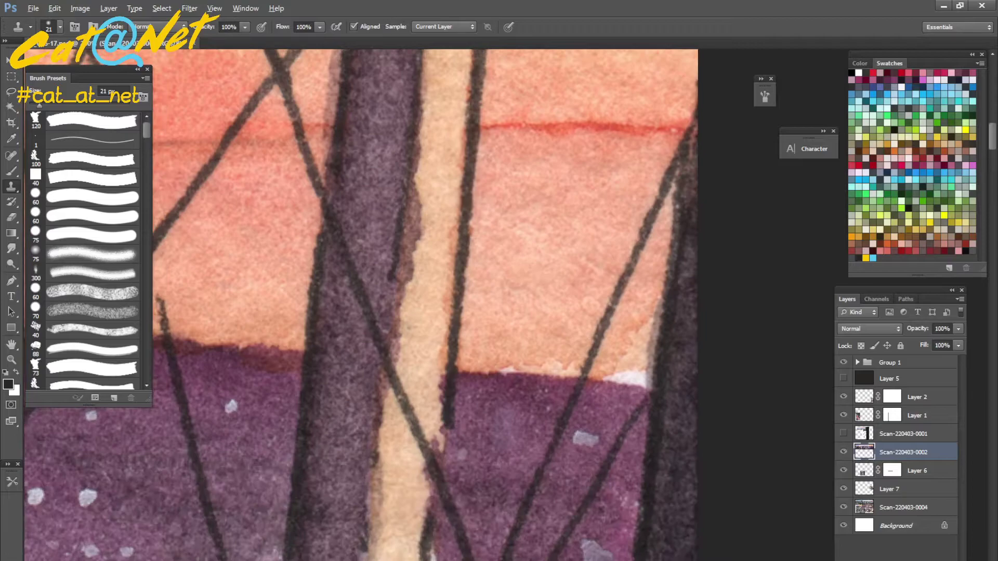
pyautogui.moveTo(418, 193); pyautogui.dragTo(425, 276)
pyautogui.moveTo(413, 241); pyautogui.dragTo(428, 293)
pyautogui.moveTo(420, 141); pyautogui.dragTo(441, 185)
pyautogui.moveTo(406, 271); pyautogui.dragTo(427, 271)
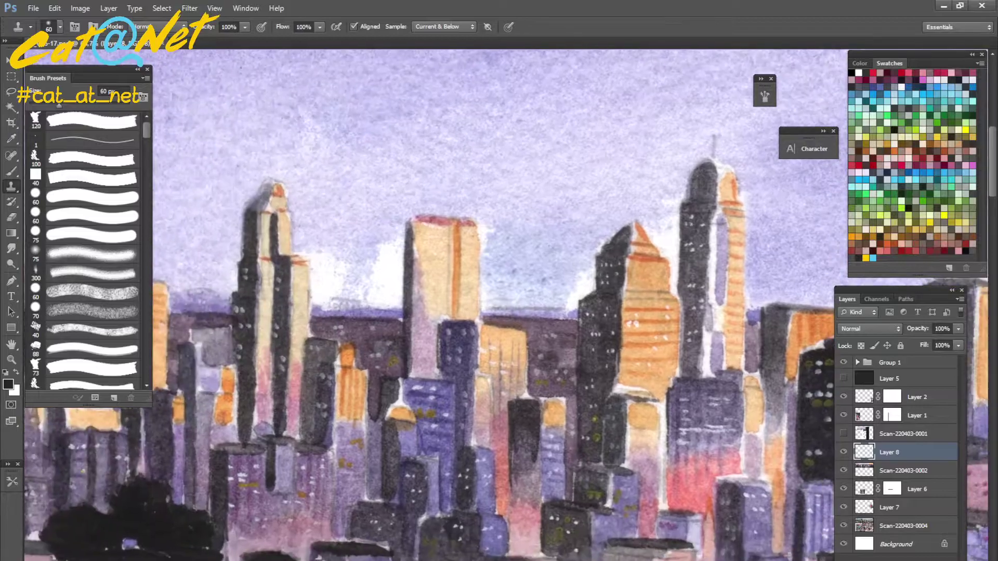
# Step: Clone sky over the white patches beside the pointed and tallest skyscrapers on Layer 8, using brush sizes of 42 and 23 px
pyautogui.rightClick(522, 244)
pyautogui.write('42')
pyautogui.press('Return')
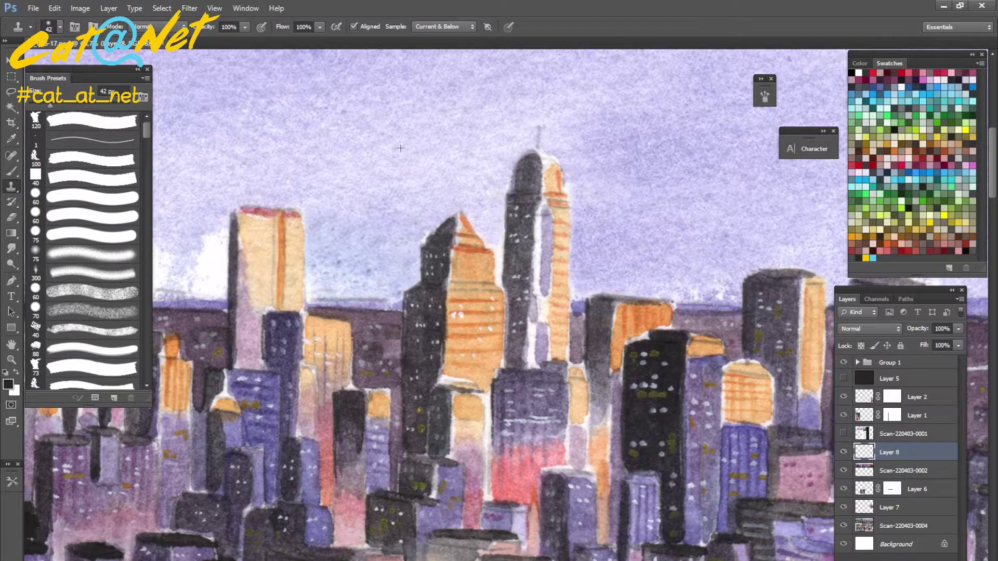
pyautogui.rightClick(499, 172)
pyautogui.write('23')
pyautogui.press('Return')
# Step: Clone sky over the white patch right of the twin-column skyscraper with a 39 px brush
pyautogui.rightClick(468, 206)
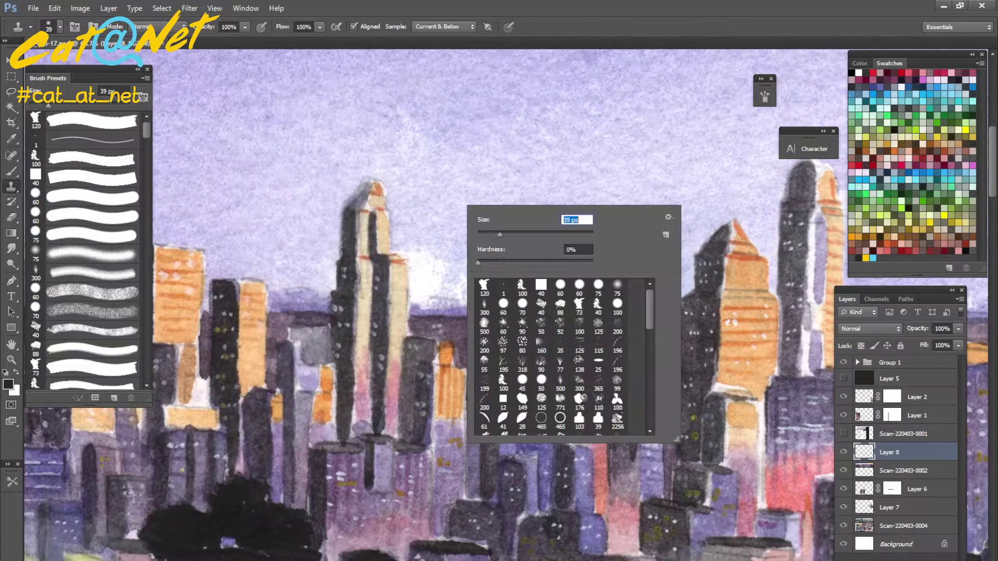
pyautogui.write('39')
pyautogui.press('Return')
pyautogui.moveTo(420, 294); pyautogui.dragTo(421, 297)
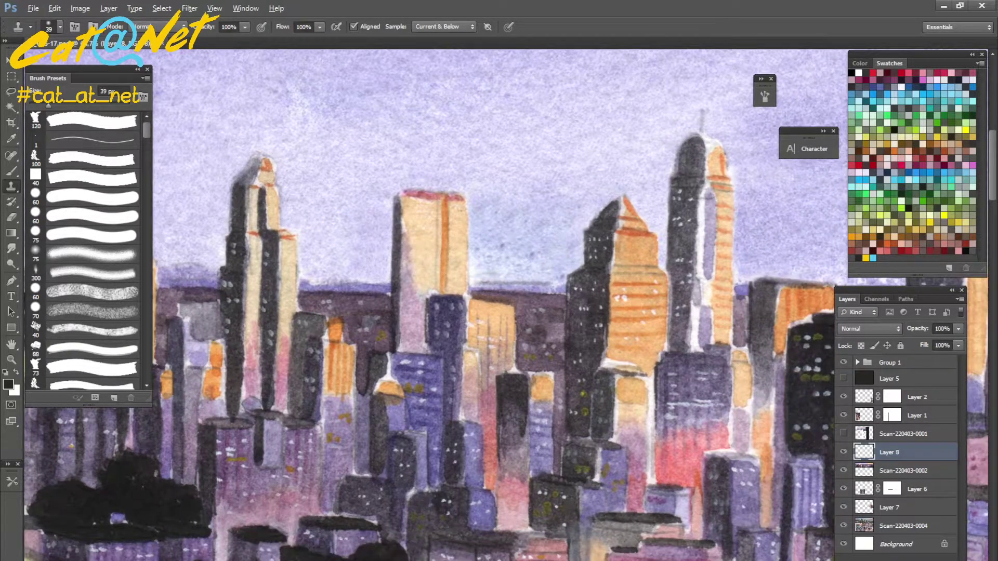
# Step: Set the Clone Stamp to 67 px and then 38 px for retouching the sky around the skyscrapers
pyautogui.rightClick(499, 195)
pyautogui.write('67')
pyautogui.press('Return')
pyautogui.rightClick(365, 198)
pyautogui.write('38')
pyautogui.press('Return')
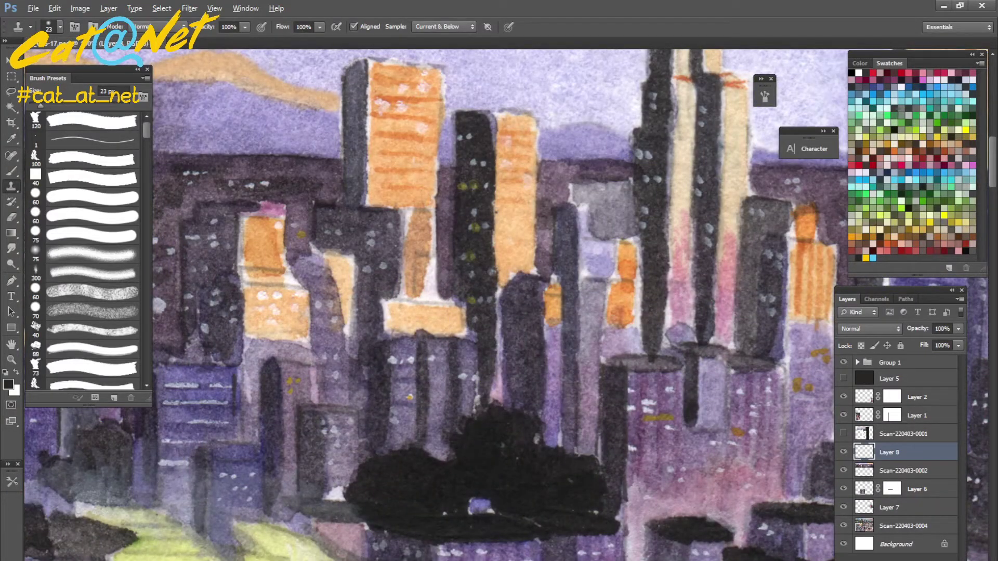
# Step: Clone over the white outlines around the orange and dark buildings above the black tree, reducing the brush from 23 to 13 px
pyautogui.moveTo(429, 216)
pyautogui.mouseDown()
pyautogui.moveTo(423, 294)
pyautogui.moveTo(384, 339)
pyautogui.mouseUp()
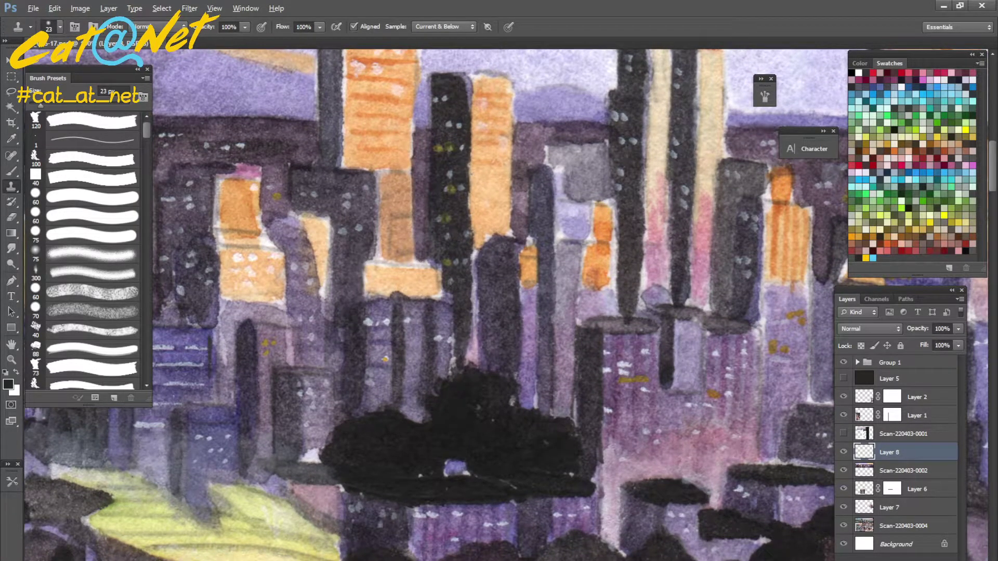
pyautogui.press('[')
pyautogui.press('[')
pyautogui.moveTo(471, 280); pyautogui.dragTo(470, 361)
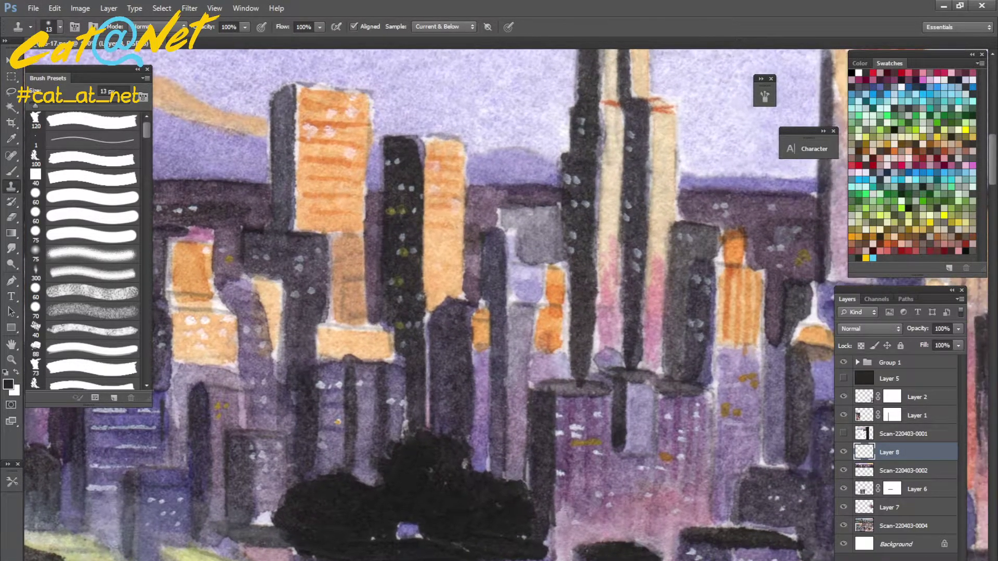
pyautogui.moveTo(463, 156); pyautogui.dragTo(464, 277)
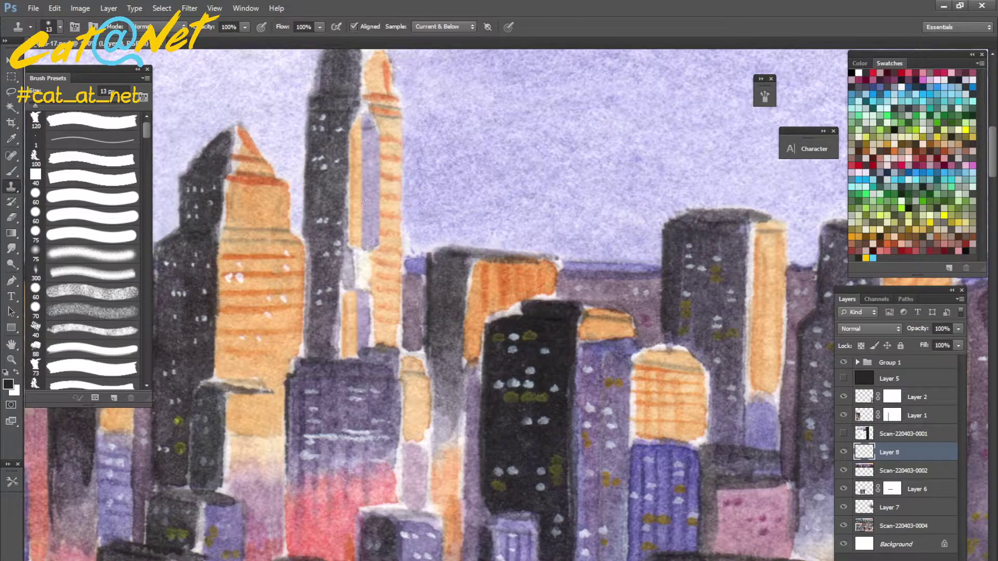
# Step: Try to clone over the pale gap along the inner edge of the tallest skyscraper
pyautogui.moveTo(346, 177); pyautogui.dragTo(346, 348)
pyautogui.hotkey('ctrl', 'z')
pyautogui.hotkey('ctrl', 'z')
pyautogui.hotkey('ctrl', 'z')
pyautogui.hotkey('ctrl', 'z')
pyautogui.hotkey('ctrl', 'z')
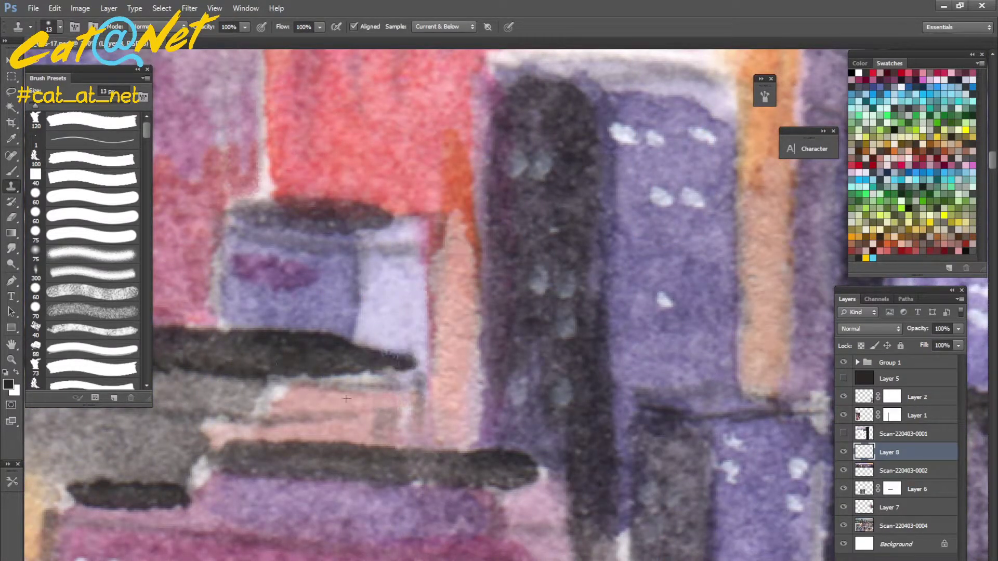
# Step: Clone over the grey smudge on the pink wall and clean the edges of the small violet building beside it
pyautogui.moveTo(326, 403); pyautogui.dragTo(408, 406)
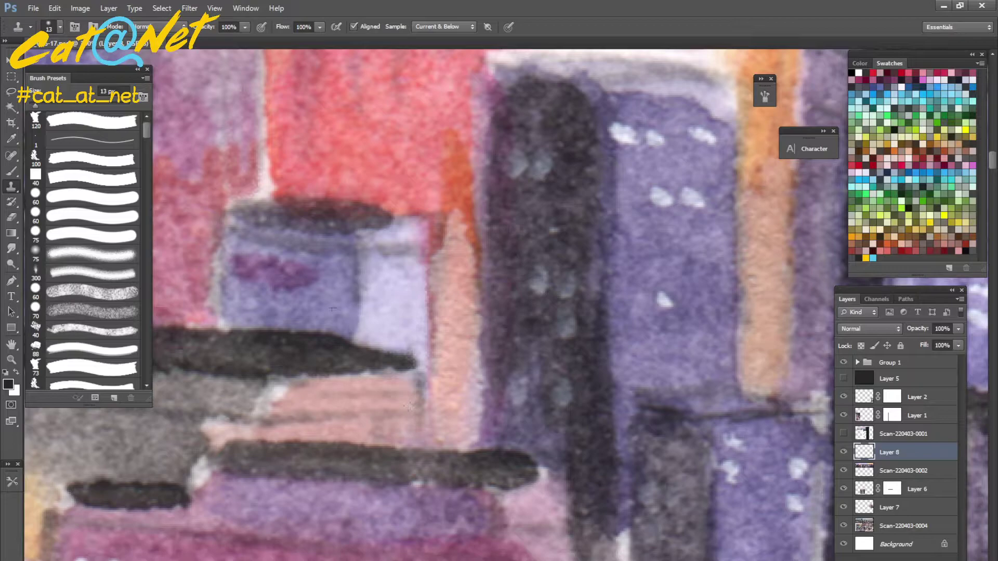
pyautogui.moveTo(389, 312)
pyautogui.mouseDown()
pyautogui.moveTo(446, 291)
pyautogui.moveTo(452, 250)
pyautogui.mouseUp()
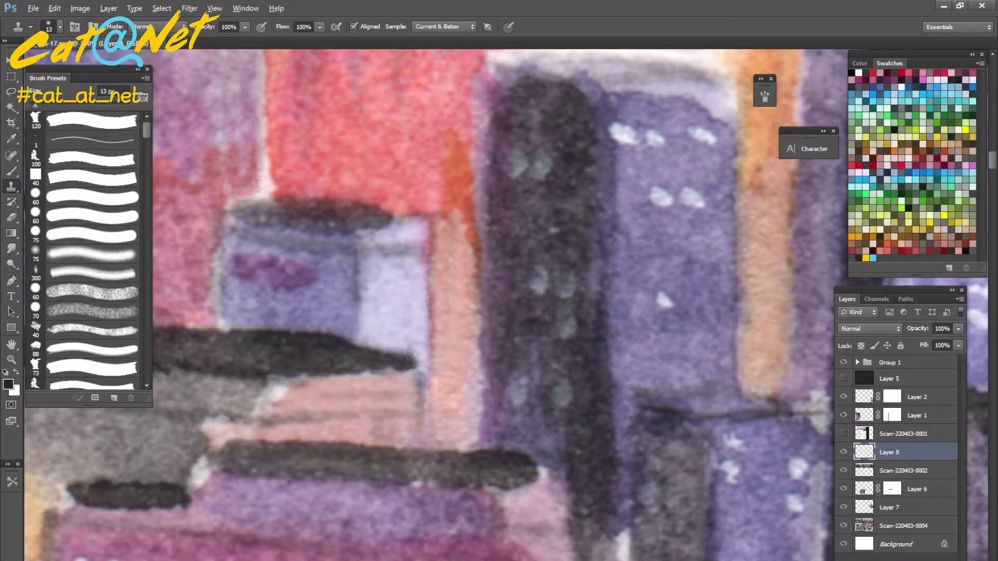
pyautogui.press('h')
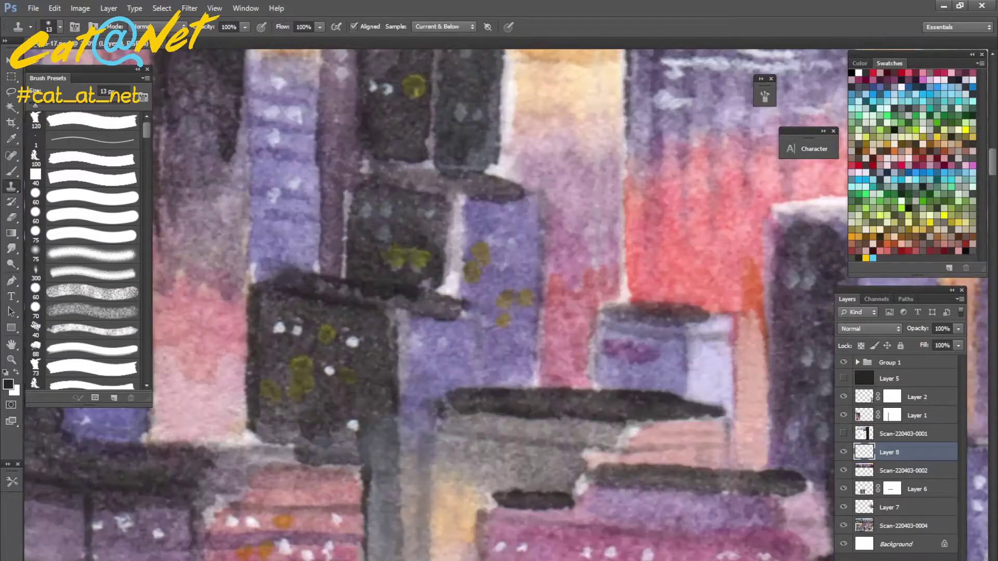
# Step: Clone over the thin white outlines between the dark, violet and pink buildings with the 13 px stamp
pyautogui.moveTo(448, 209); pyautogui.dragTo(448, 290)
pyautogui.moveTo(541, 197); pyautogui.dragTo(541, 384)
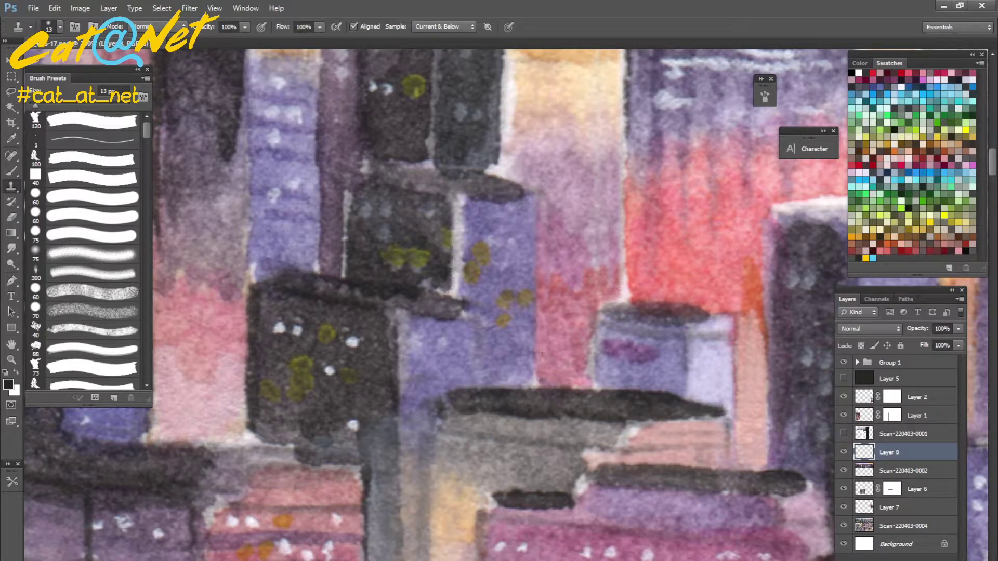
pyautogui.moveTo(482, 185); pyautogui.dragTo(602, 128)
pyautogui.moveTo(512, 235)
pyautogui.mouseDown()
pyautogui.moveTo(614, 218)
pyautogui.moveTo(520, 260)
pyautogui.moveTo(499, 280)
pyautogui.mouseUp()
pyautogui.moveTo(429, 177)
pyautogui.mouseDown()
pyautogui.moveTo(433, 239)
pyautogui.moveTo(582, 326)
pyautogui.mouseUp()
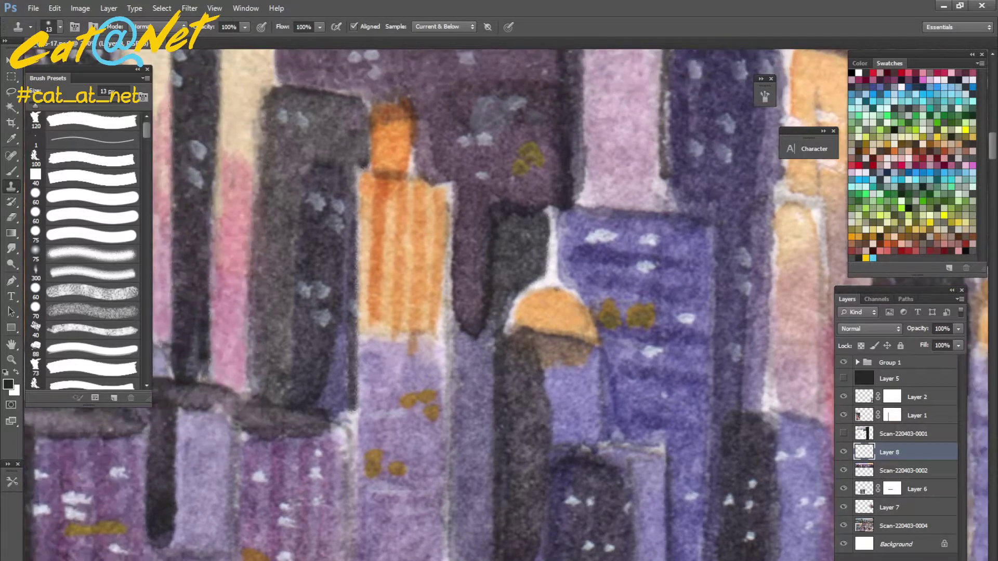
pyautogui.moveTo(395, 419); pyautogui.dragTo(396, 419)
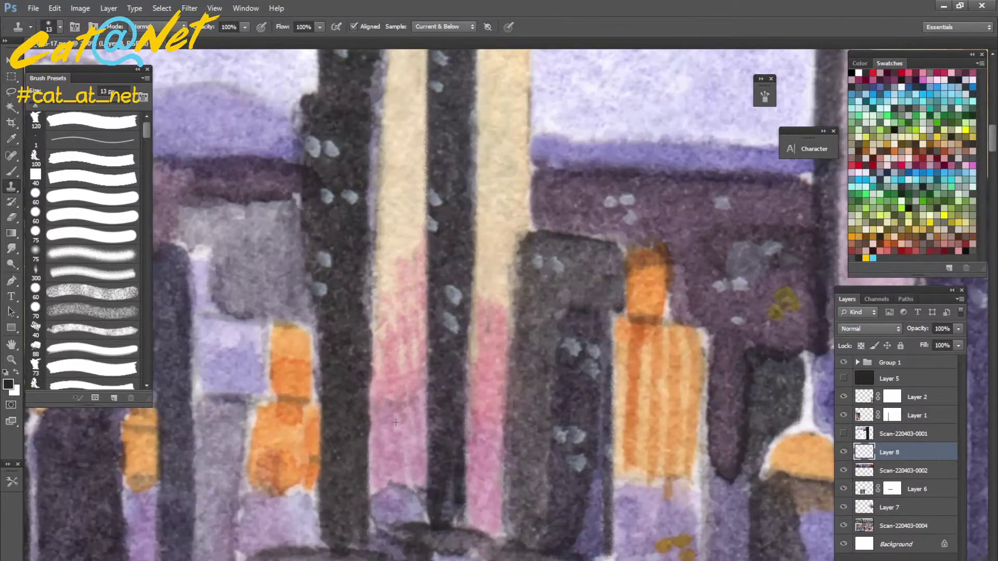
# Step: Clone over the vertical seam running through the violet buildings and black trees in the lower cityscape, adjusting the brush size
pyautogui.hotkey('ctrl', '-')
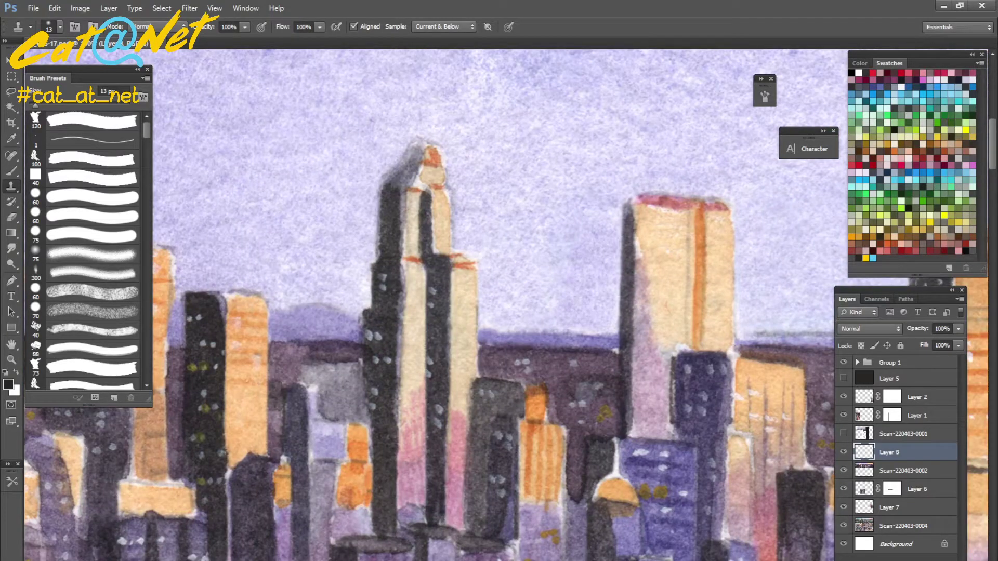
pyautogui.moveTo(409, 269); pyautogui.dragTo(436, 262)
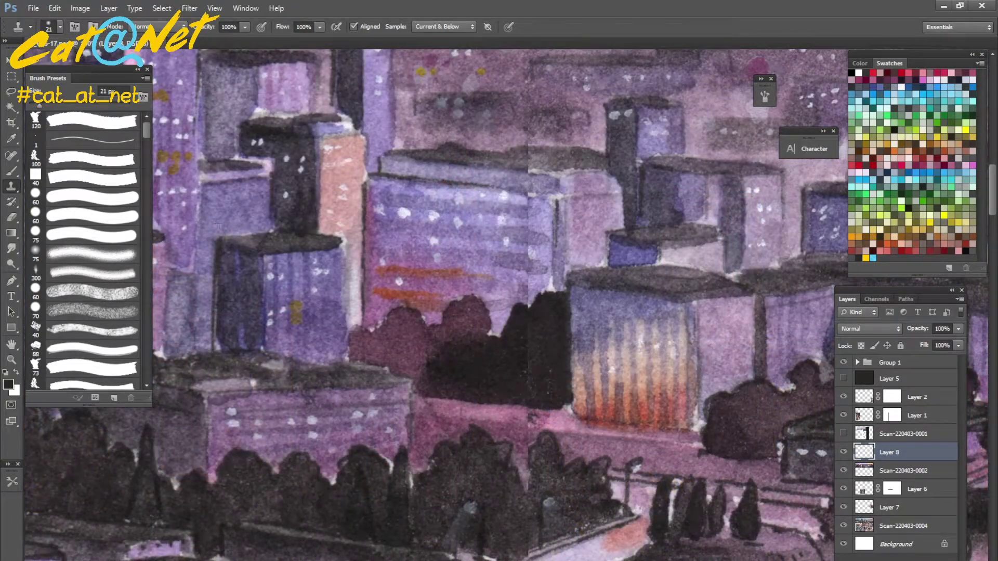
pyautogui.moveTo(368, 214); pyautogui.dragTo(192, 266)
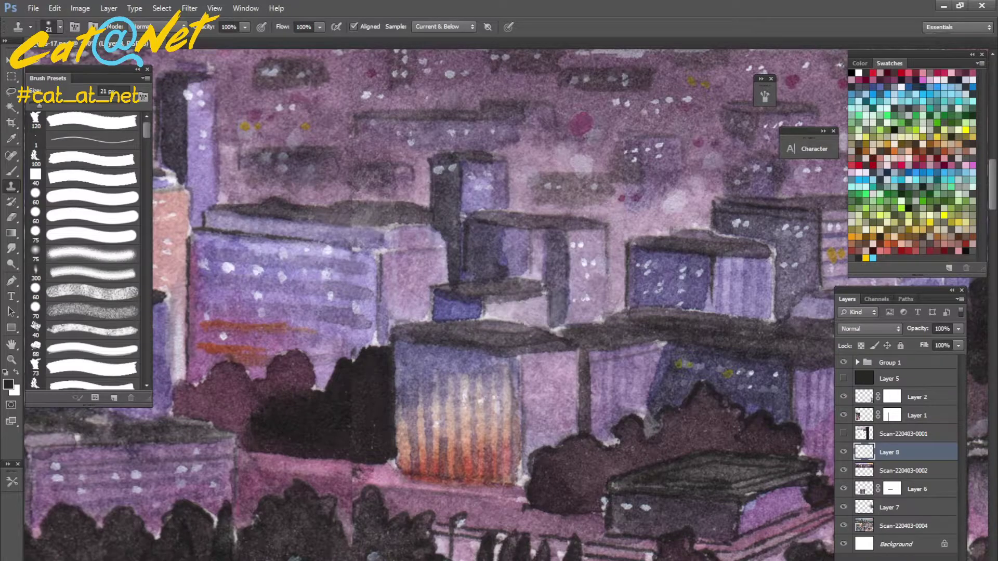
pyautogui.moveTo(499, 301); pyautogui.dragTo(510, 161)
pyautogui.press('[')
pyautogui.click(360, 271)
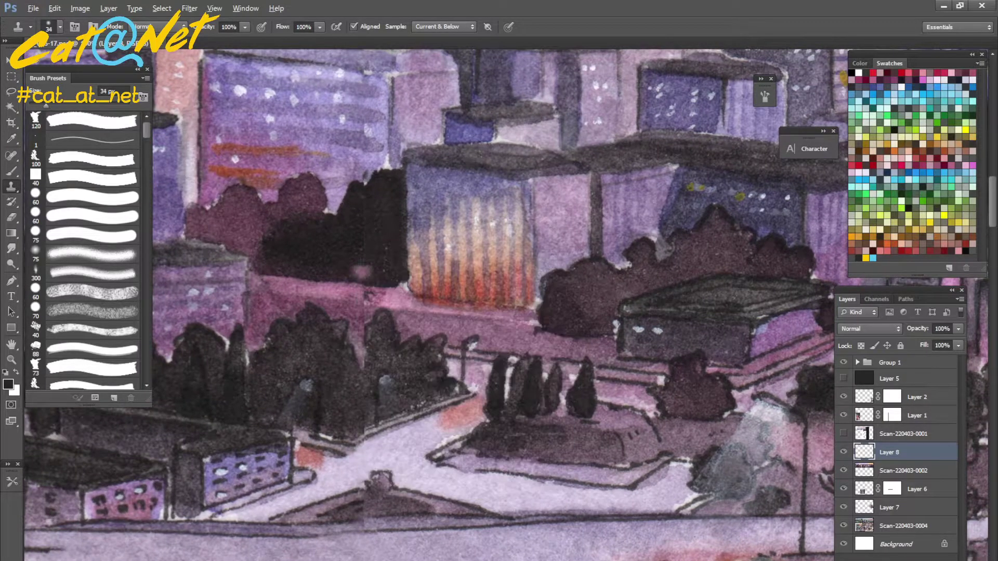
pyautogui.rightClick(409, 293)
pyautogui.press('Return')
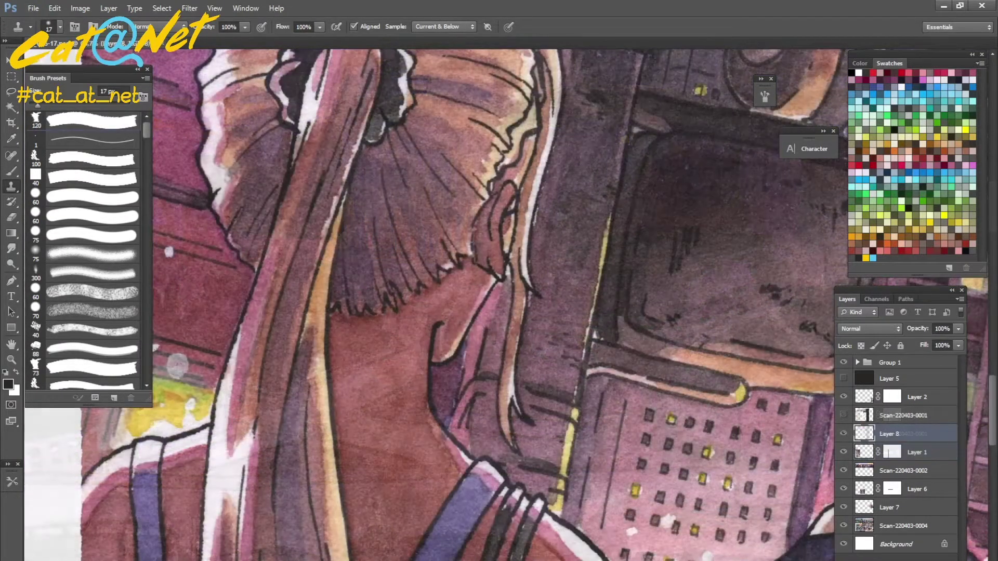
# Step: Examine the ponytailed woman, café and street crowd panels for leftover seams and white gaps
pyautogui.moveTo(177, 366); pyautogui.dragTo(168, 292)
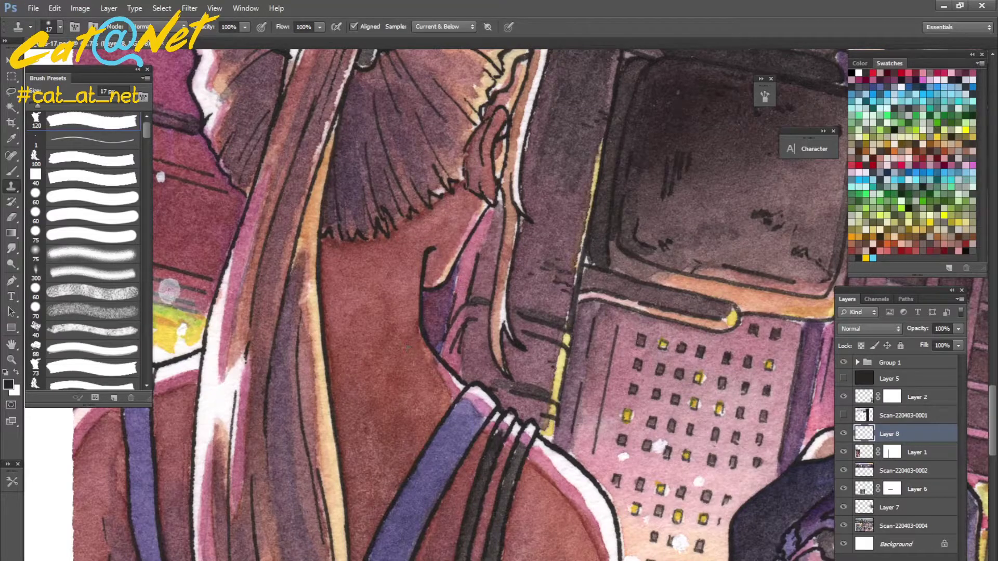
pyautogui.moveTo(546, 230); pyautogui.dragTo(655, 434)
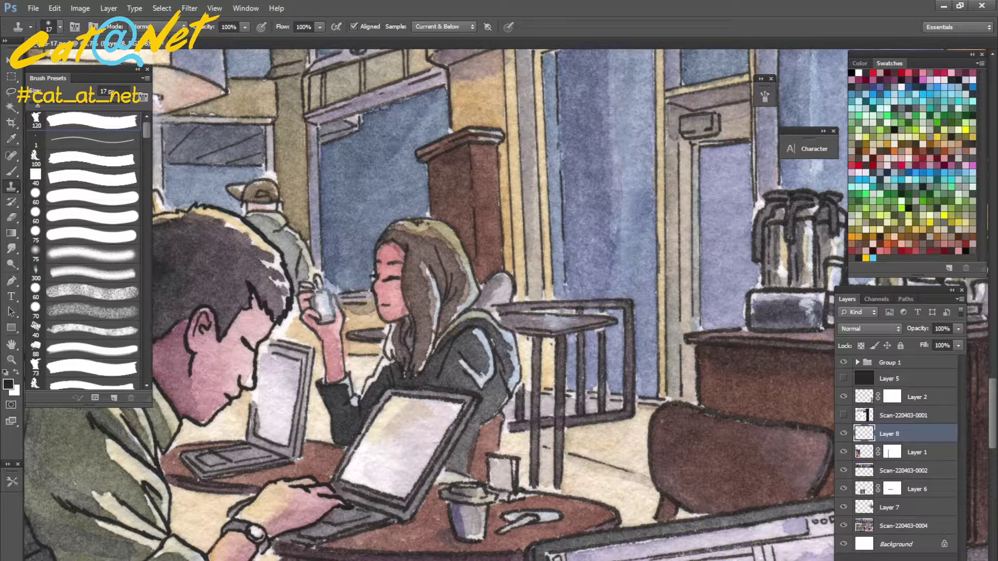
pyautogui.scroll(3, 549, 289)
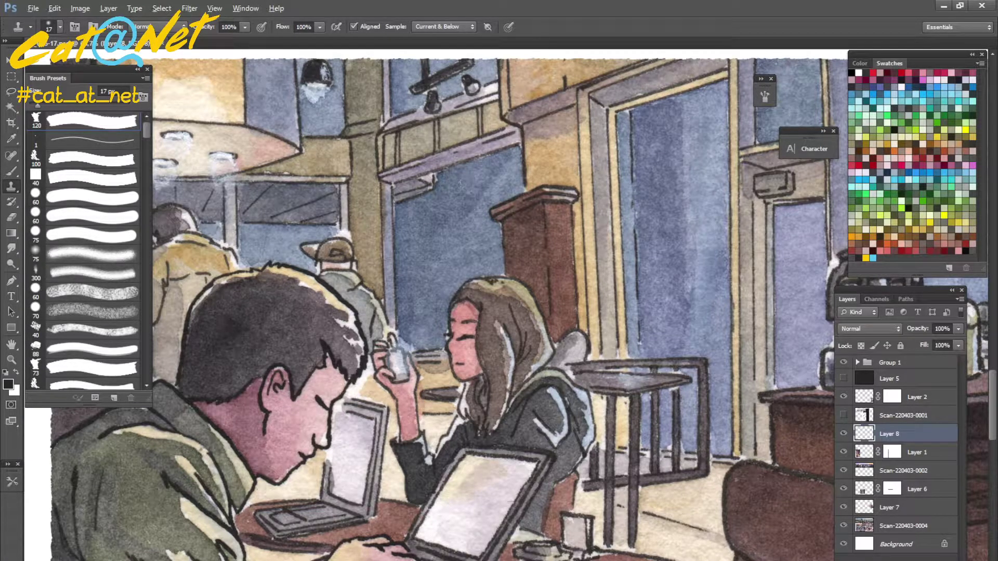
pyautogui.moveTo(401, 215); pyautogui.dragTo(520, 235)
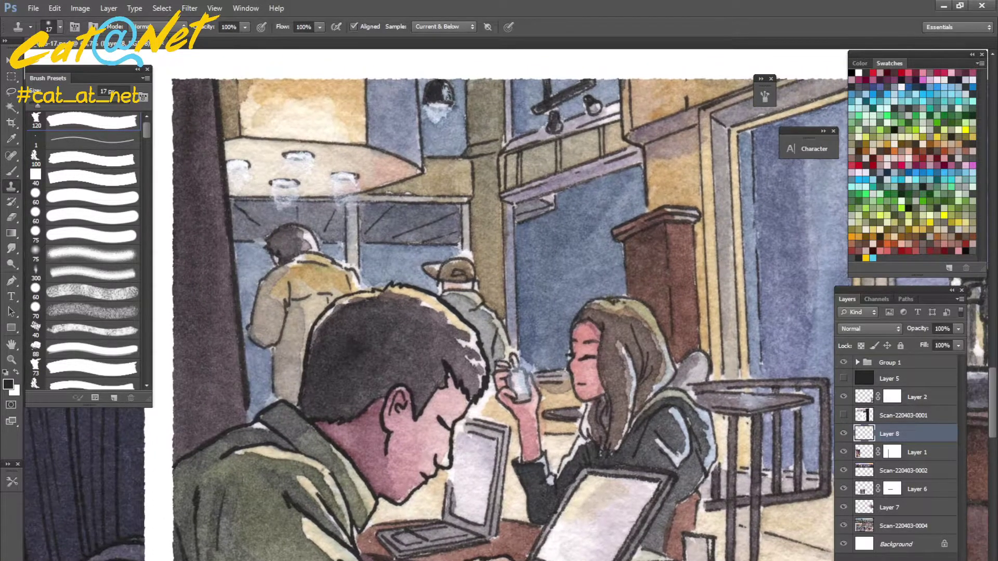
pyautogui.moveTo(436, 170)
pyautogui.mouseDown()
pyautogui.moveTo(165, 236)
pyautogui.moveTo(4, 160)
pyautogui.mouseUp()
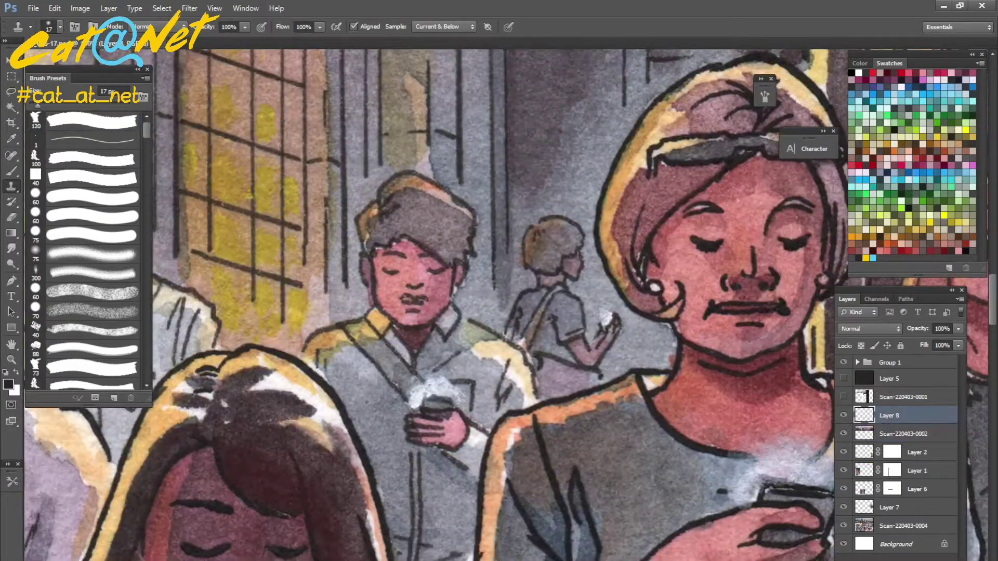
pyautogui.moveTo(167, 420)
pyautogui.mouseDown()
pyautogui.moveTo(176, 411)
pyautogui.moveTo(158, 422)
pyautogui.moveTo(117, 492)
pyautogui.mouseUp()
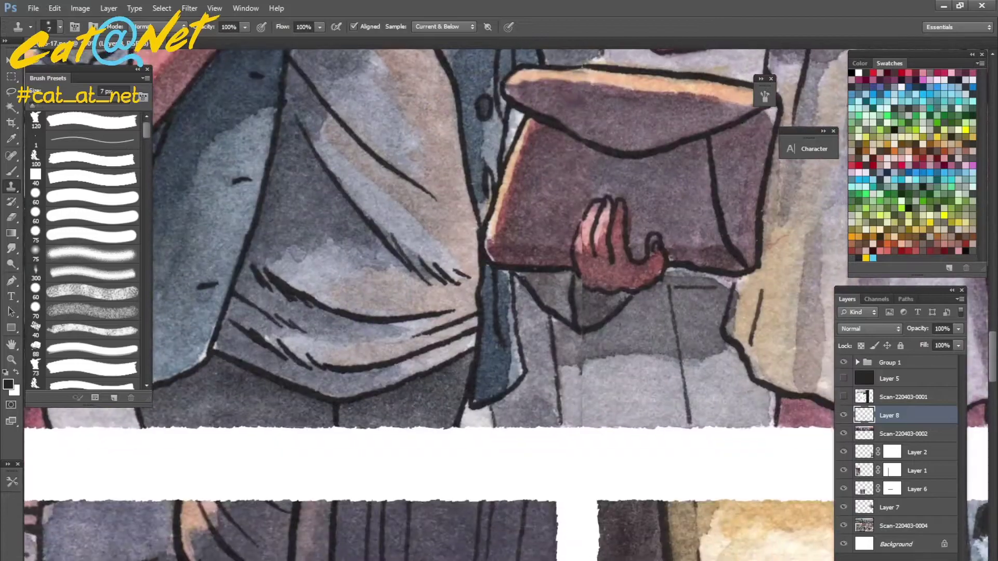
# Step: Clone over the vertical seam in the grey clothing below the hand-held folder, using 26 px and 12 px brushes
pyautogui.rightClick(606, 288)
pyautogui.write('26')
pyautogui.press('Return')
pyautogui.rightClick(613, 224)
pyautogui.write('12')
pyautogui.press('Return')
pyautogui.rightClick(606, 214)
pyautogui.press('Return')
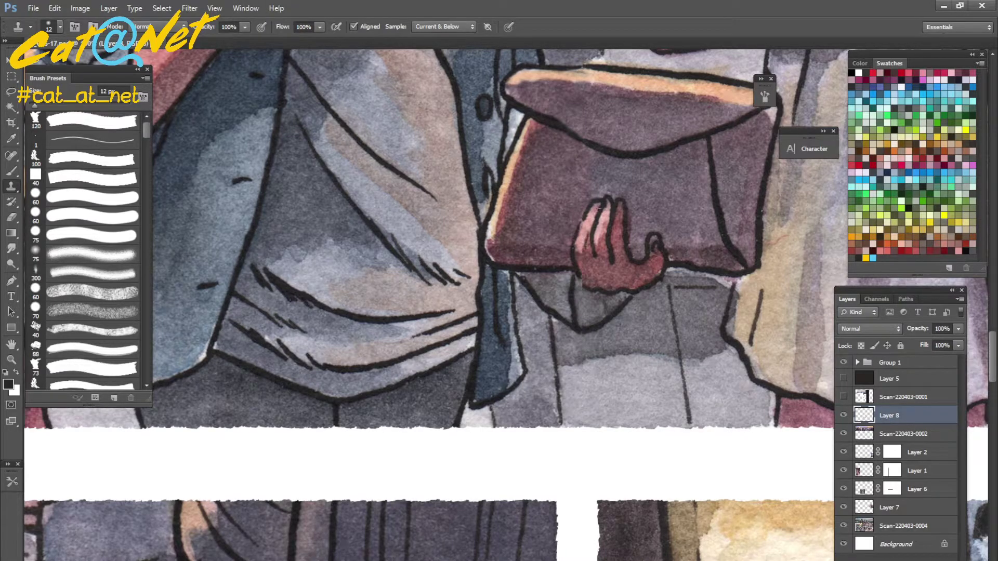
# Step: Rebuild the outer fingers of the hand holding the purple folder with the Clone Stamp at 24 px and 20 px
pyautogui.moveTo(587, 228); pyautogui.dragTo(589, 247)
pyautogui.rightClick(616, 270)
pyautogui.write('24')
pyautogui.press('Return')
pyautogui.moveTo(582, 208); pyautogui.dragTo(570, 250)
pyautogui.rightClick(580, 235)
pyautogui.write('20')
pyautogui.press('Return')
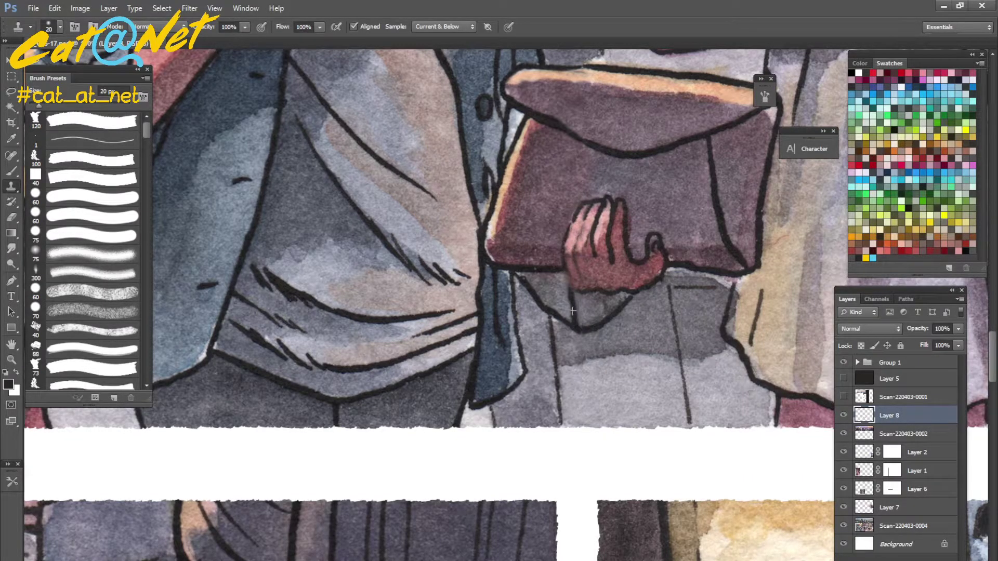
# Step: Retouch the bare arms in the phone close-up panel with the Clone Stamp, reducing the brush from 25 to 19 px
pyautogui.scroll(2, 598, 291)
pyautogui.hscroll(1, 598, 291)
pyautogui.scroll(3, 656, 361)
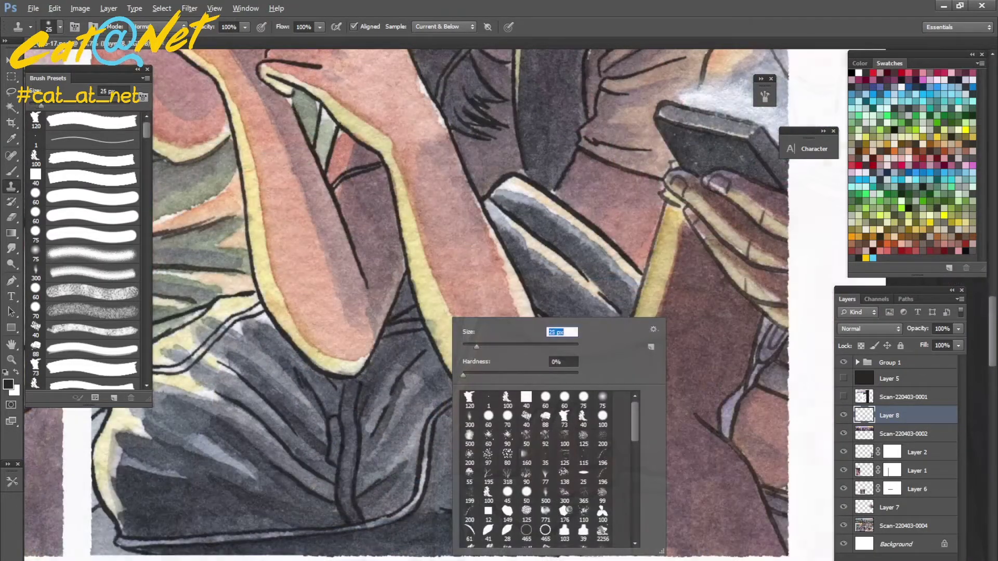
pyautogui.press('Return')
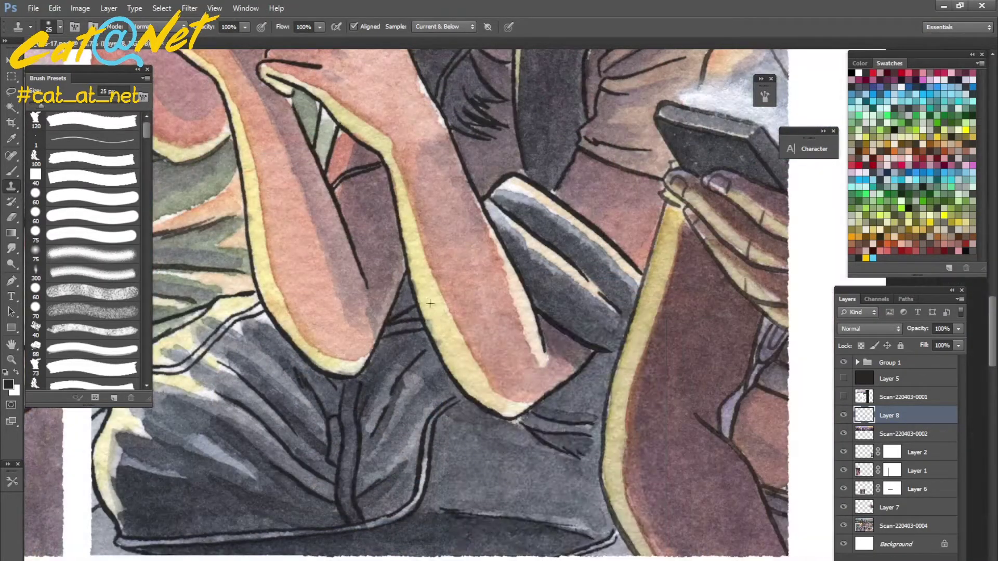
pyautogui.scroll(2, 442, 302)
pyautogui.hscroll(-2, 442, 301)
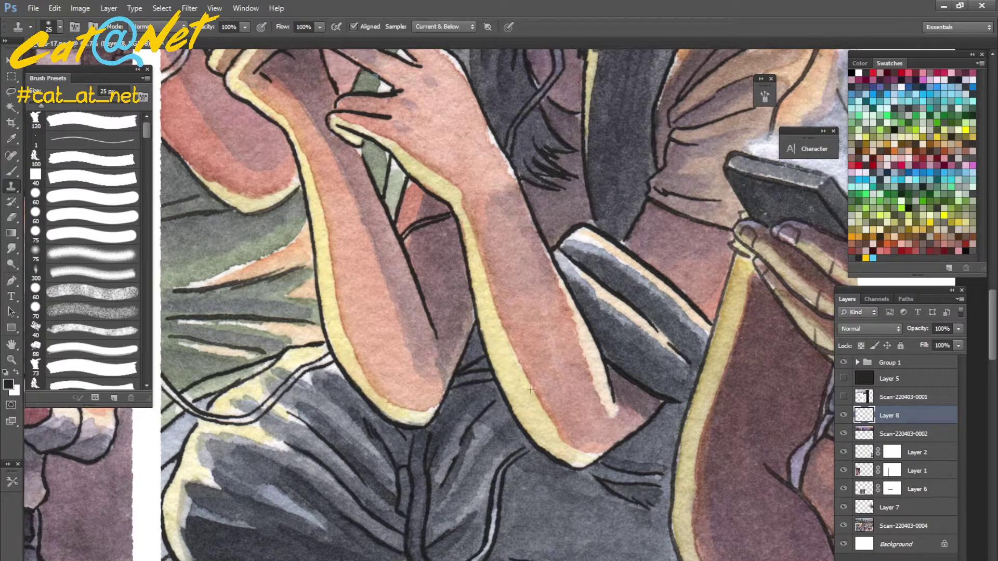
pyautogui.scroll(3, 529, 412)
pyautogui.hscroll(-3, 528, 412)
pyautogui.rightClick(379, 201)
pyautogui.write('19')
pyautogui.press('Return')
pyautogui.moveTo(364, 208); pyautogui.dragTo(359, 202)
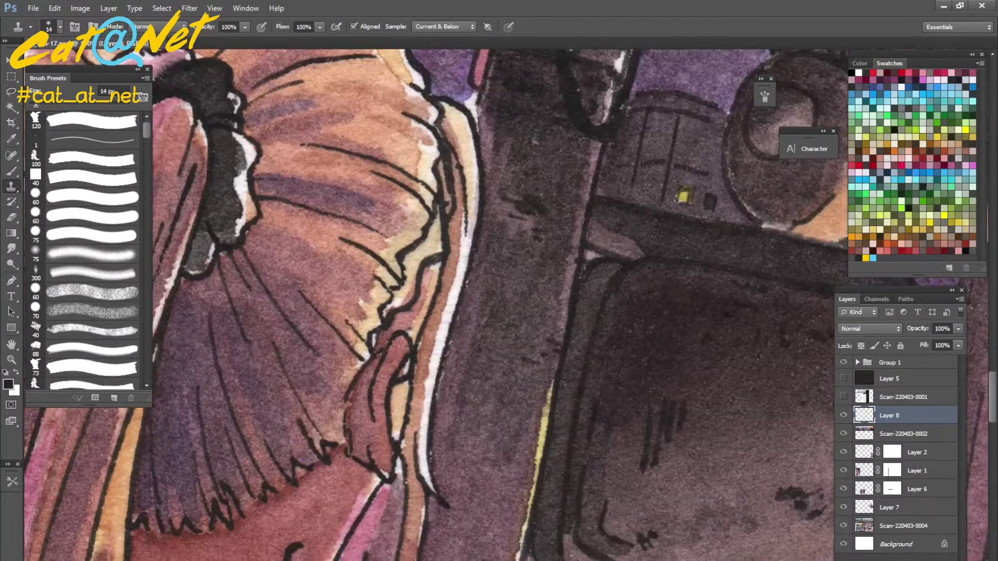
# Step: Clone out the stray ink lines along the edge of the woman's hair above her ear with the 14 px stamp
pyautogui.moveTo(411, 245)
pyautogui.mouseDown()
pyautogui.moveTo(420, 247)
pyautogui.moveTo(424, 230)
pyautogui.moveTo(406, 240)
pyautogui.moveTo(432, 219)
pyautogui.moveTo(392, 290)
pyautogui.moveTo(392, 261)
pyautogui.mouseUp()
pyautogui.moveTo(393, 301); pyautogui.dragTo(381, 319)
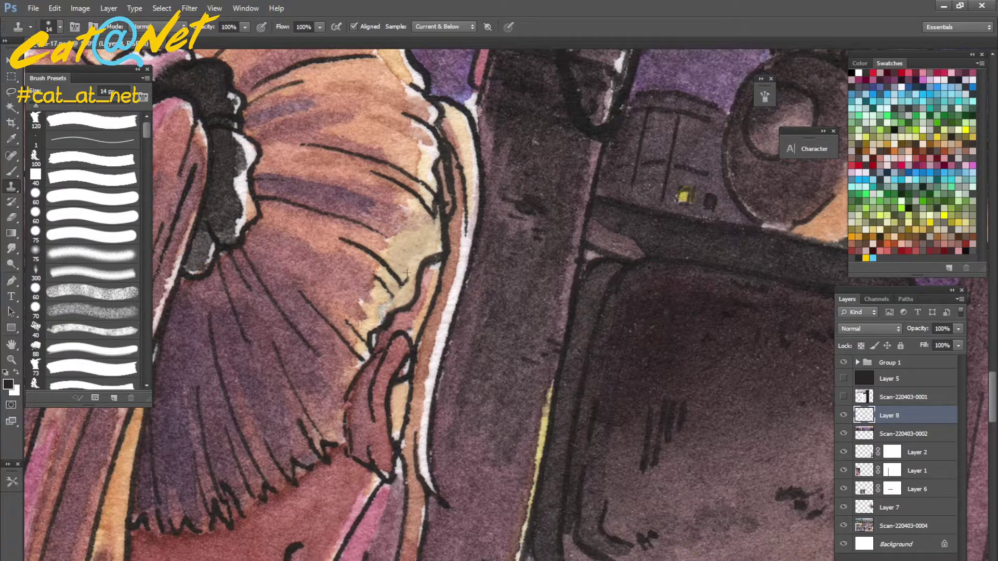
pyautogui.moveTo(434, 245)
pyautogui.mouseDown()
pyautogui.moveTo(426, 177)
pyautogui.moveTo(440, 234)
pyautogui.moveTo(437, 207)
pyautogui.mouseUp()
# Step: Add a Levels adjustment to the tall ponytailed woman panel, with the black input level at 7
pyautogui.moveTo(400, 255); pyautogui.dragTo(567, 515)
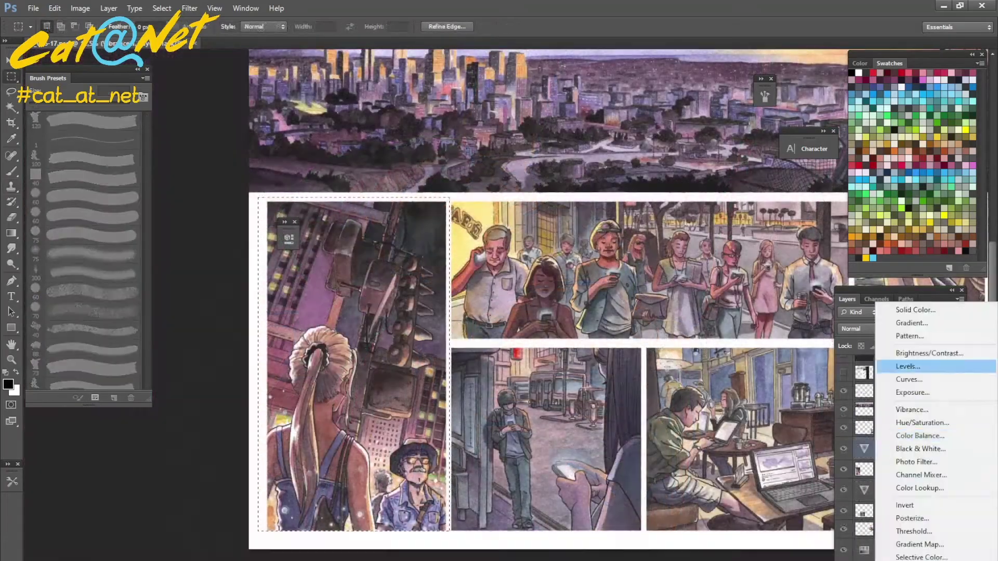
pyautogui.click(883, 379)
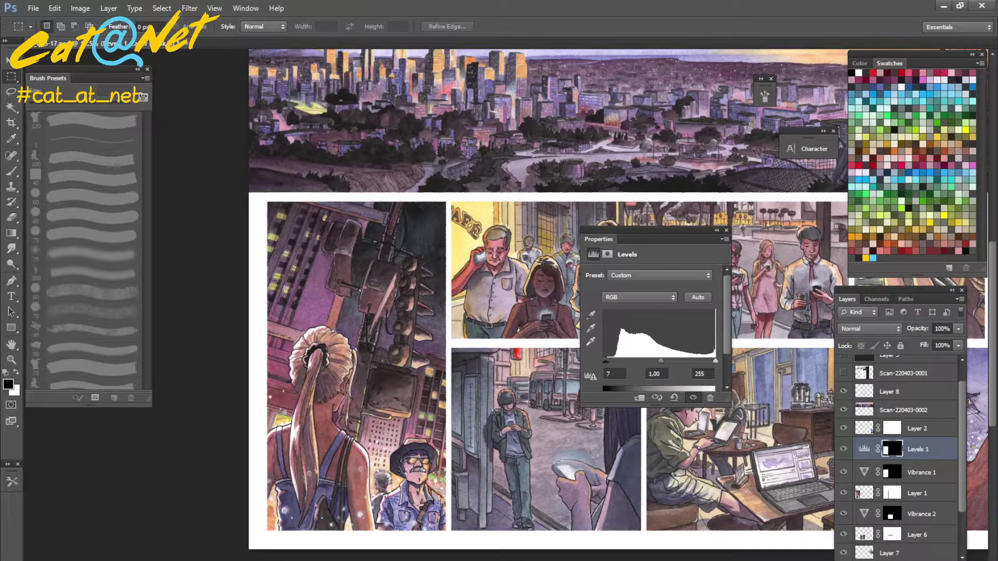
pyautogui.hotkey('ctrl', '-')
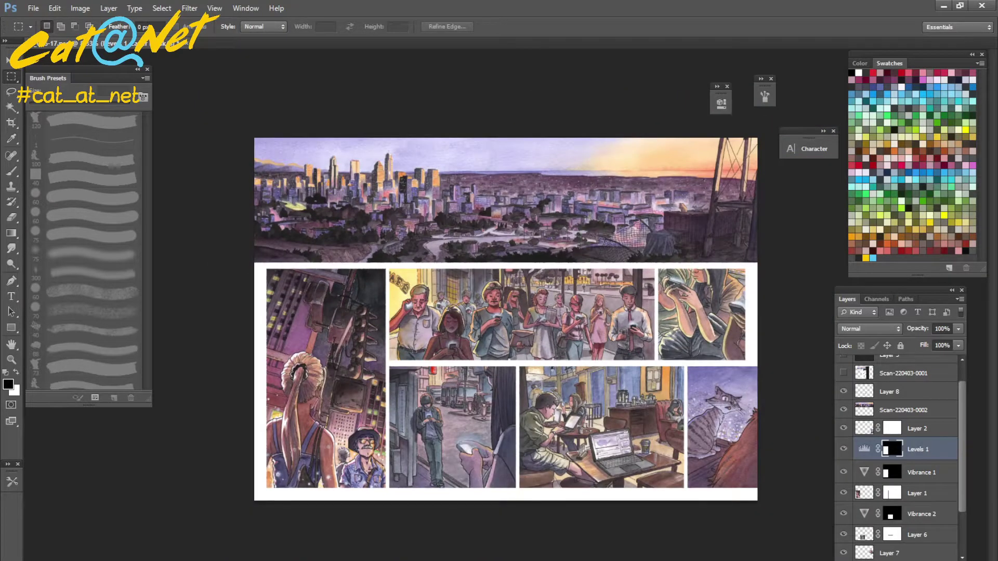
# Step: Add masked Levels adjustments for the remaining panels, including the cityscape and the cat
pyautogui.hotkey('ctrl', '+')
pyautogui.press('v')
pyautogui.click(907, 366)
pyautogui.click(675, 153)
pyautogui.click(634, 254)
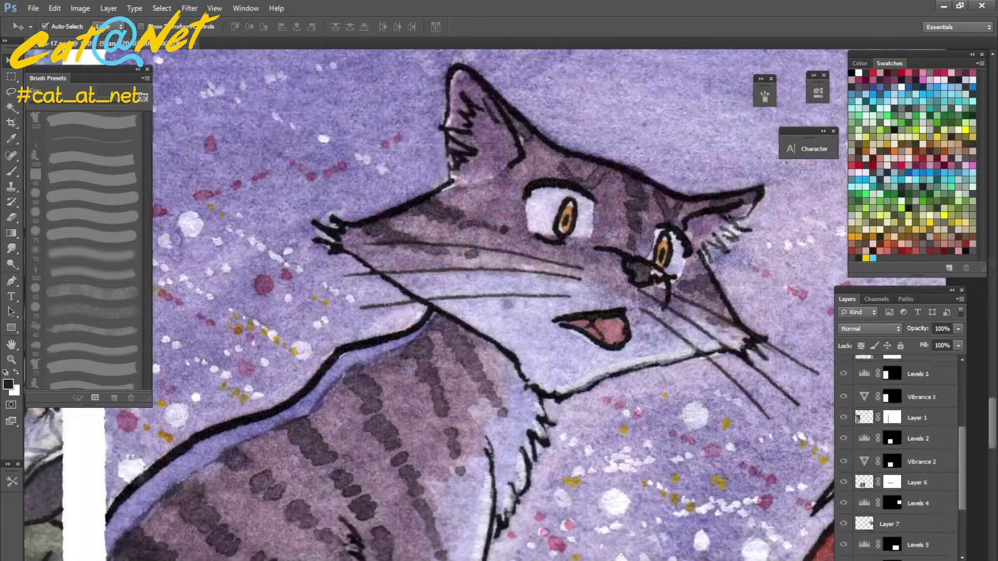
# Step: Clone over the white gap along the cat's mouth and clean its outline on Layer 8, using a 10 px brush
pyautogui.press('s')
pyautogui.hotkey('ctrl', '+')
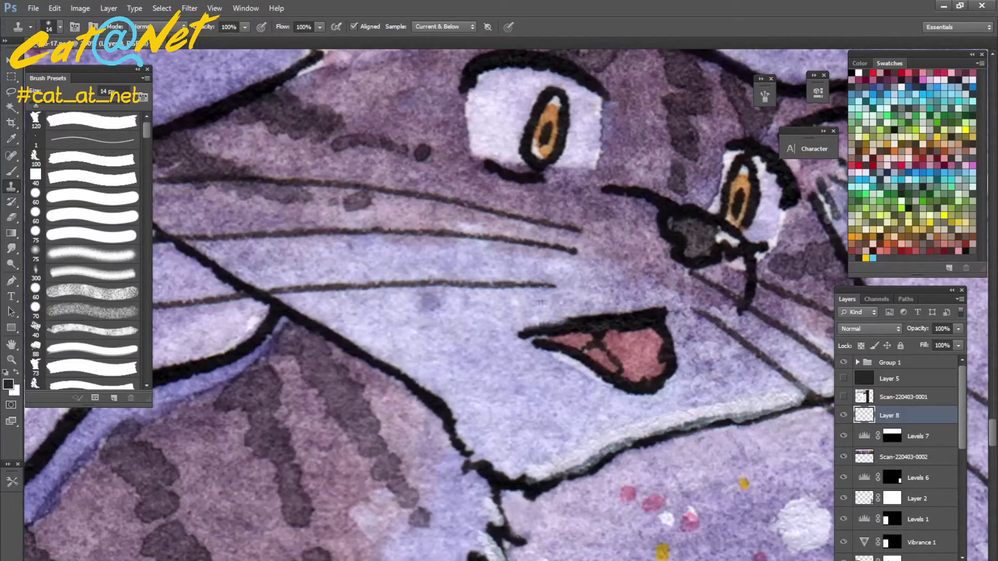
pyautogui.hotkey('ctrl', 'shift', 'alt', 'n')
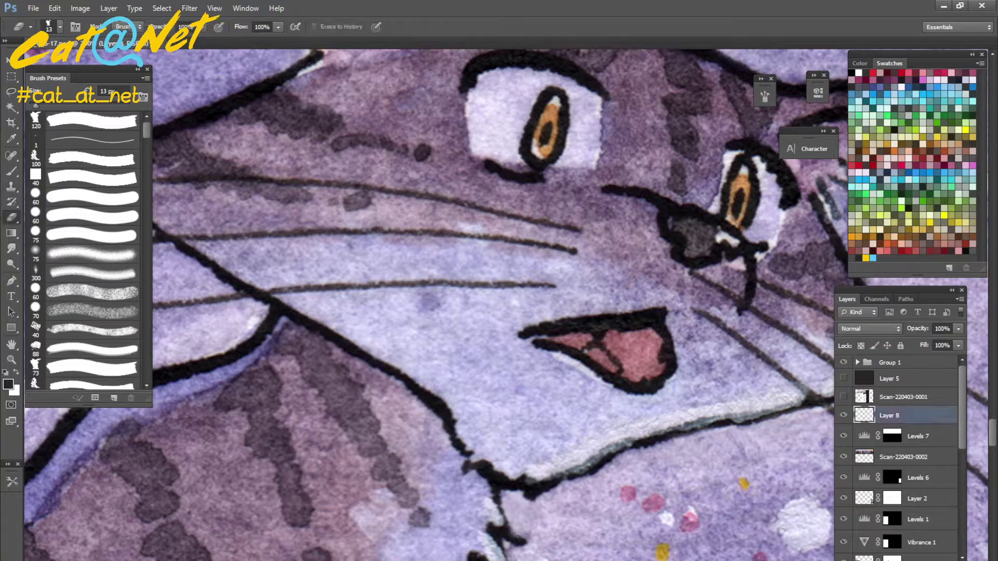
pyautogui.rightClick(628, 293)
pyautogui.moveTo(748, 311); pyautogui.dragTo(737, 311)
pyautogui.press('Return')
pyautogui.moveTo(518, 334)
pyautogui.mouseDown()
pyautogui.moveTo(536, 332)
pyautogui.moveTo(516, 338)
pyautogui.moveTo(526, 336)
pyautogui.mouseUp()
pyautogui.moveTo(685, 370)
pyautogui.mouseDown()
pyautogui.moveTo(670, 328)
pyautogui.moveTo(598, 324)
pyautogui.mouseUp()
pyautogui.moveTo(530, 346)
pyautogui.mouseDown()
pyautogui.moveTo(560, 361)
pyautogui.moveTo(528, 344)
pyautogui.mouseUp()
# Step: Retouch the pale fringes along the cat's face, around its eyes and cheek, with the 10 px stamp
pyautogui.moveTo(657, 407); pyautogui.dragTo(509, 454)
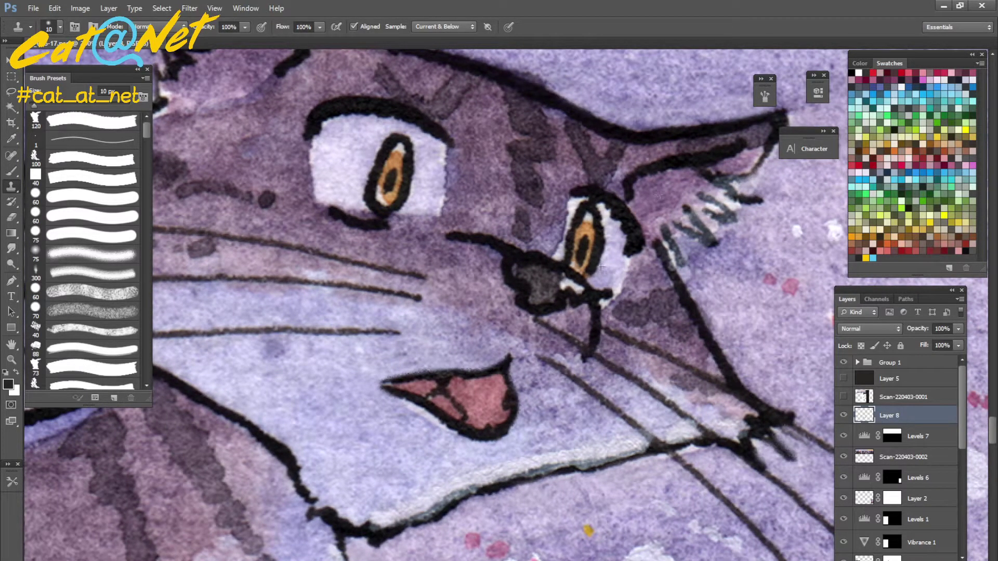
pyautogui.moveTo(605, 304); pyautogui.dragTo(704, 395)
pyautogui.moveTo(647, 284); pyautogui.dragTo(656, 336)
pyautogui.moveTo(461, 302); pyautogui.dragTo(436, 292)
pyautogui.moveTo(528, 299)
pyautogui.mouseDown()
pyautogui.moveTo(493, 304)
pyautogui.moveTo(509, 306)
pyautogui.moveTo(538, 275)
pyautogui.moveTo(504, 309)
pyautogui.mouseUp()
pyautogui.moveTo(413, 283)
pyautogui.mouseDown()
pyautogui.moveTo(400, 260)
pyautogui.moveTo(411, 224)
pyautogui.moveTo(424, 229)
pyautogui.mouseUp()
pyautogui.moveTo(540, 258)
pyautogui.mouseDown()
pyautogui.moveTo(522, 292)
pyautogui.moveTo(546, 282)
pyautogui.mouseUp()
pyautogui.moveTo(457, 304)
pyautogui.mouseDown()
pyautogui.moveTo(501, 307)
pyautogui.moveTo(438, 303)
pyautogui.mouseUp()
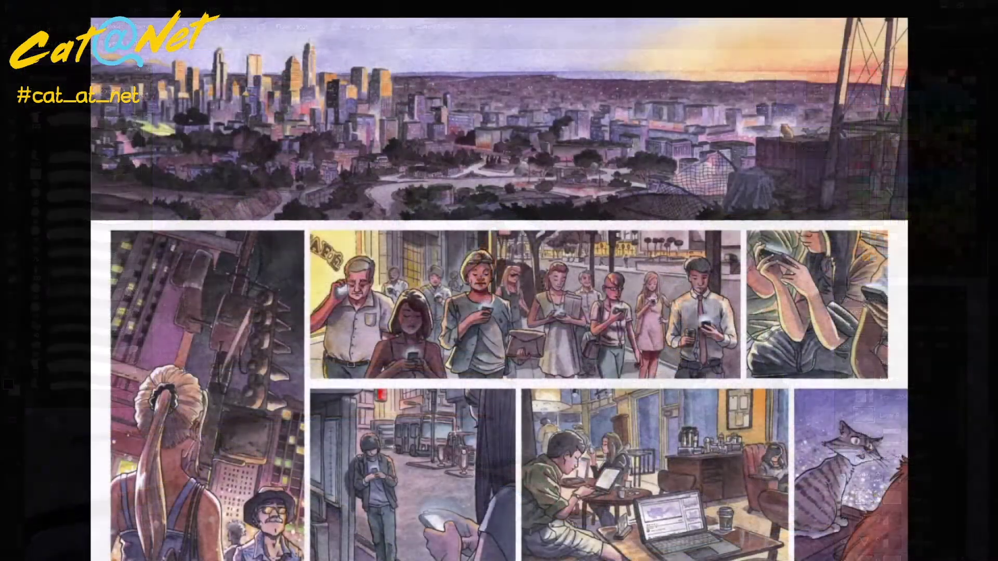